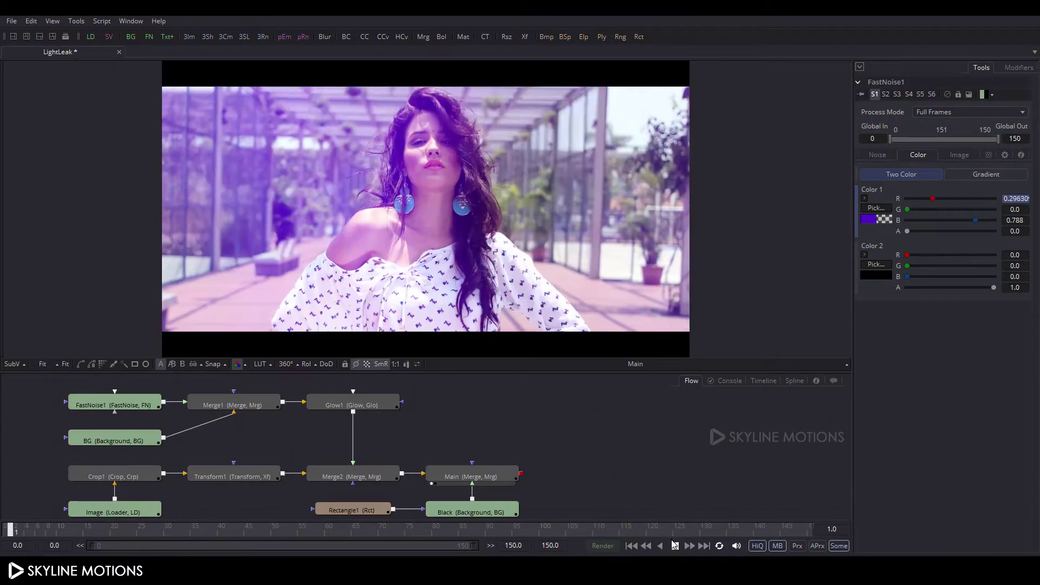
- Stop playback, create Composition1, and save its frame format as HDTV 1080 (1920×1080) at 30 fps
key(space)
click(12, 21)
key(Escape)
click(26, 37)
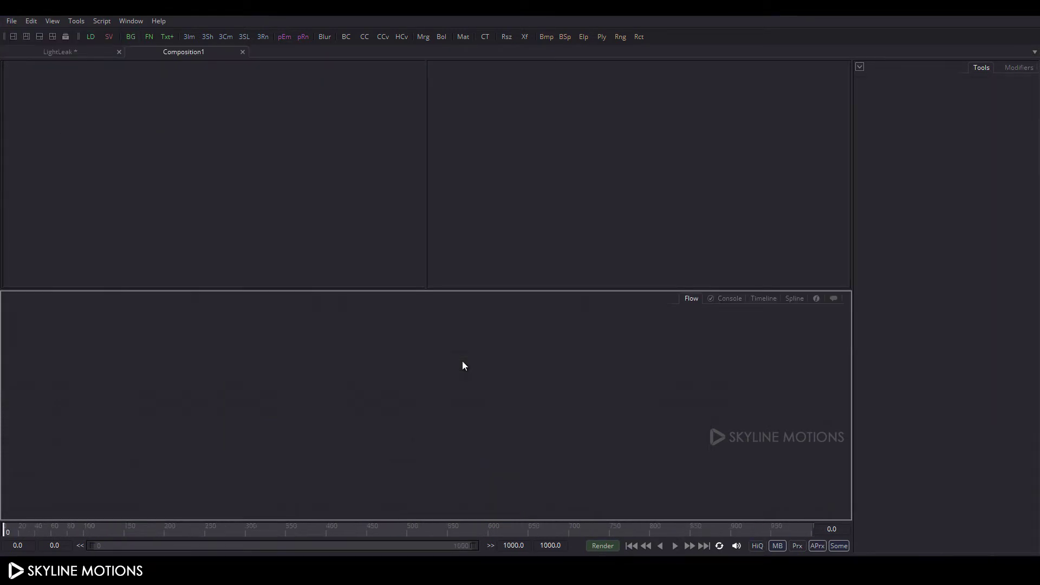
click(11, 20)
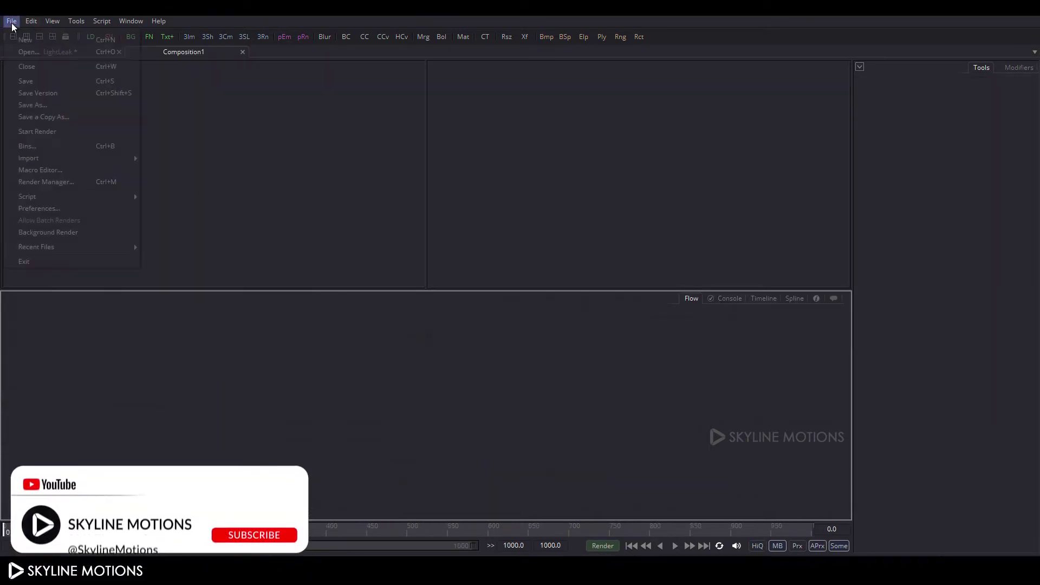
click(38, 209)
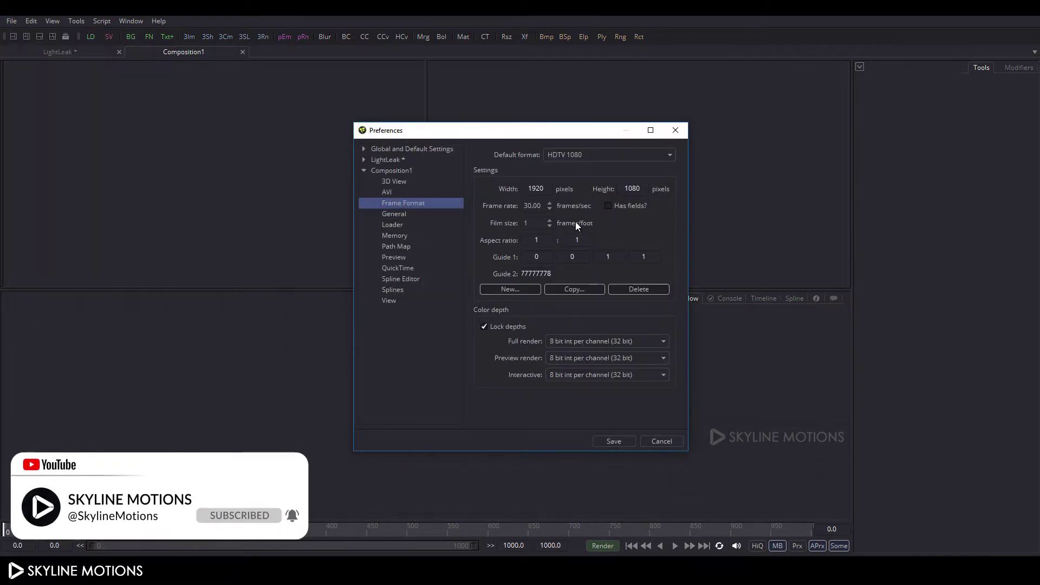
click(612, 442)
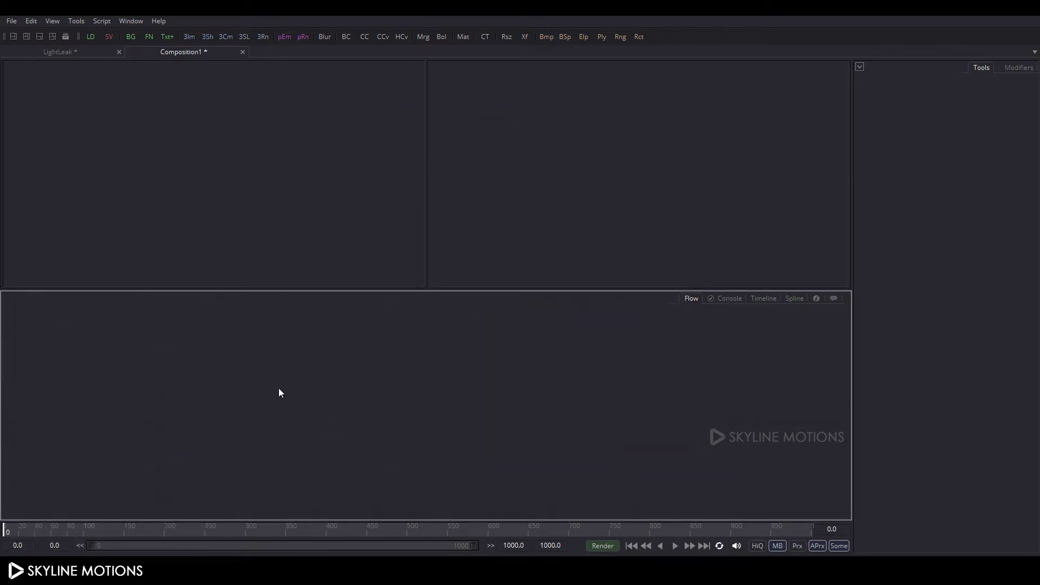
- Add a FastNoise generator from the Creator tools
click(76, 21)
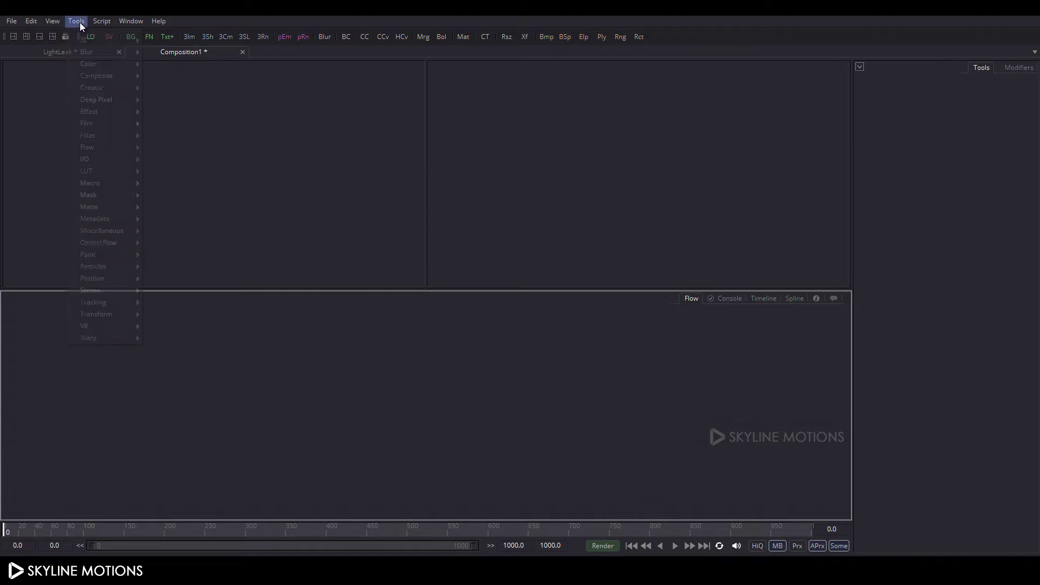
mouse_move(105, 88)
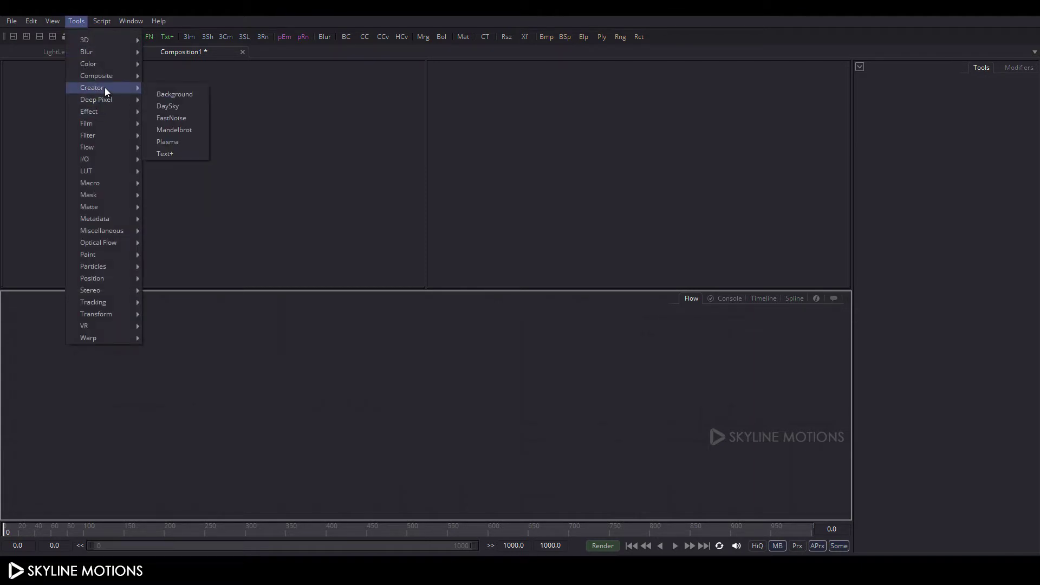
click(181, 119)
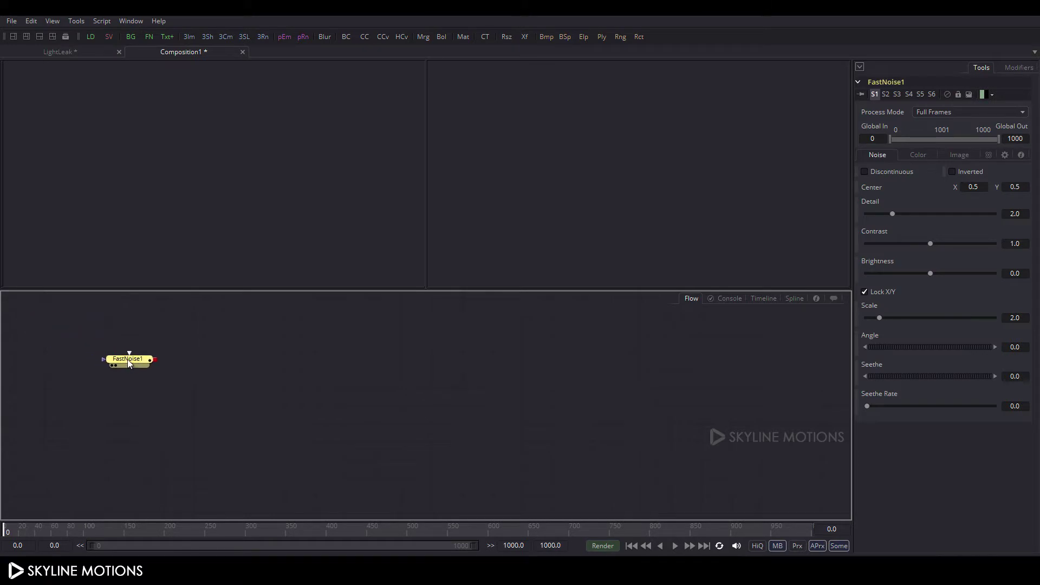
- Show FastNoise1 in one enlarged viewer fitted to the image, and line the nodes up on the grid
drag(125, 360, 131, 217)
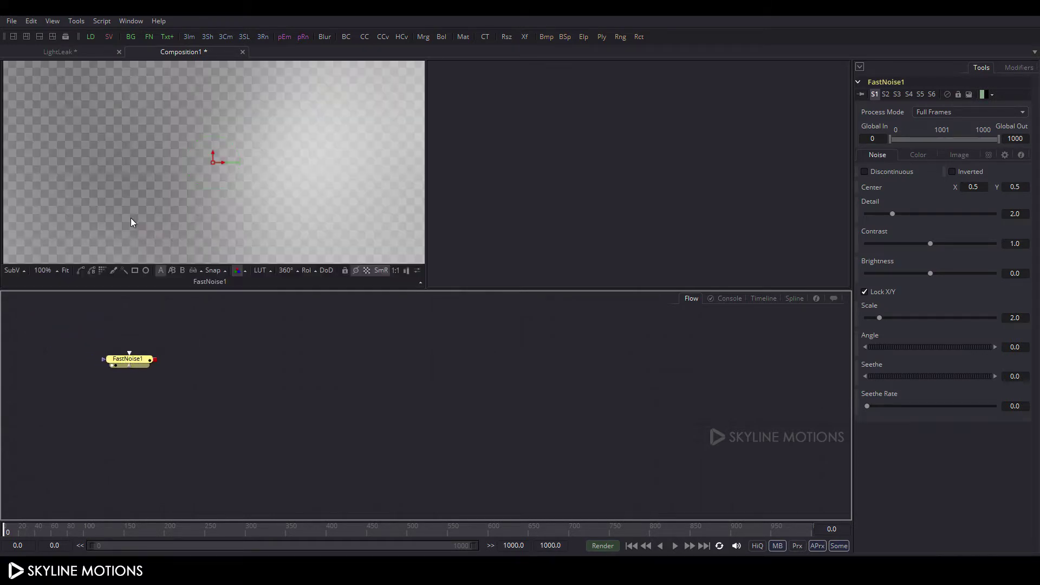
click(14, 37)
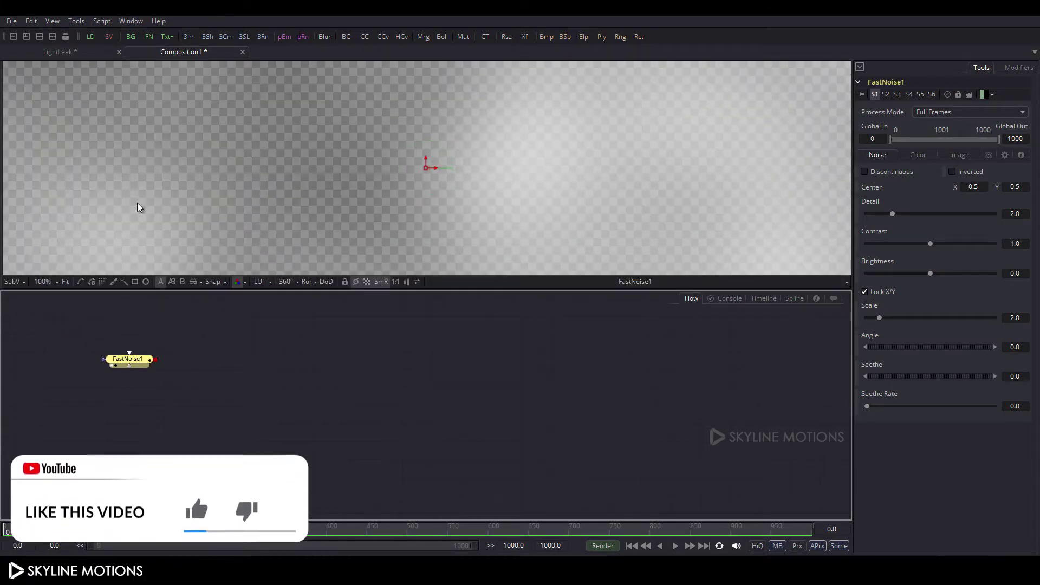
click(65, 282)
drag(406, 292, 401, 372)
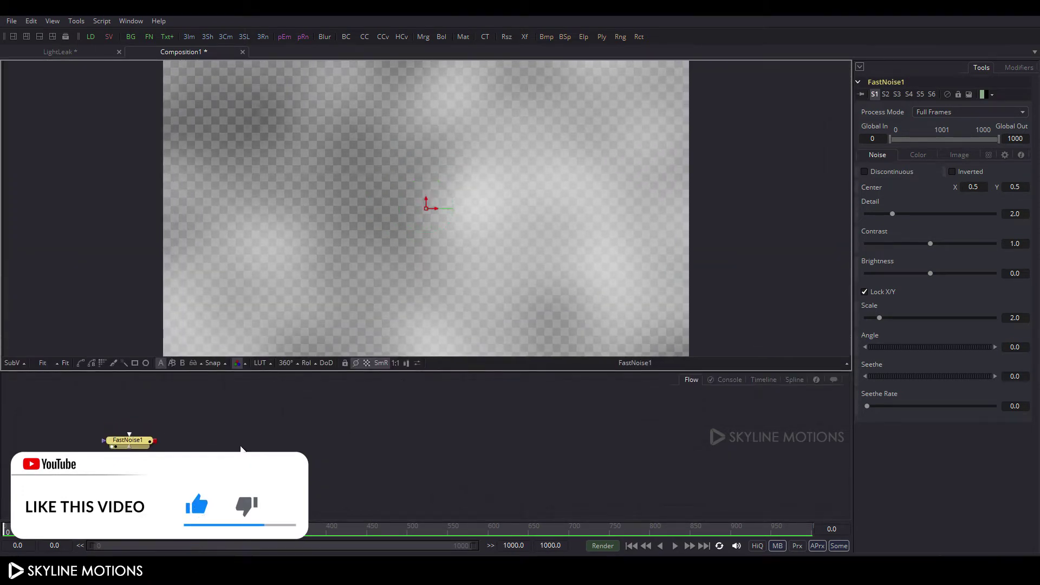
right_click(241, 448)
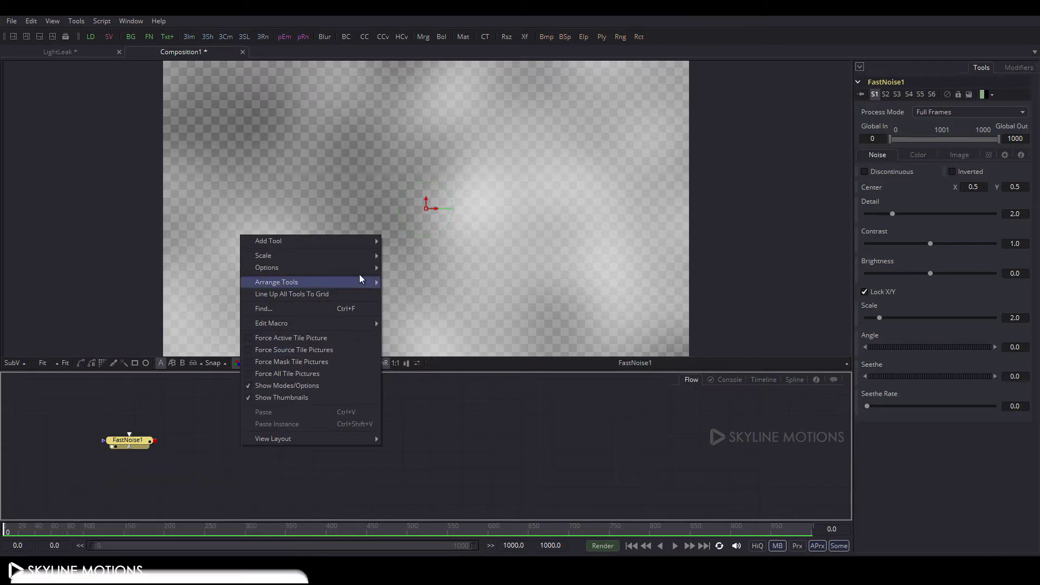
mouse_move(325, 281)
click(404, 283)
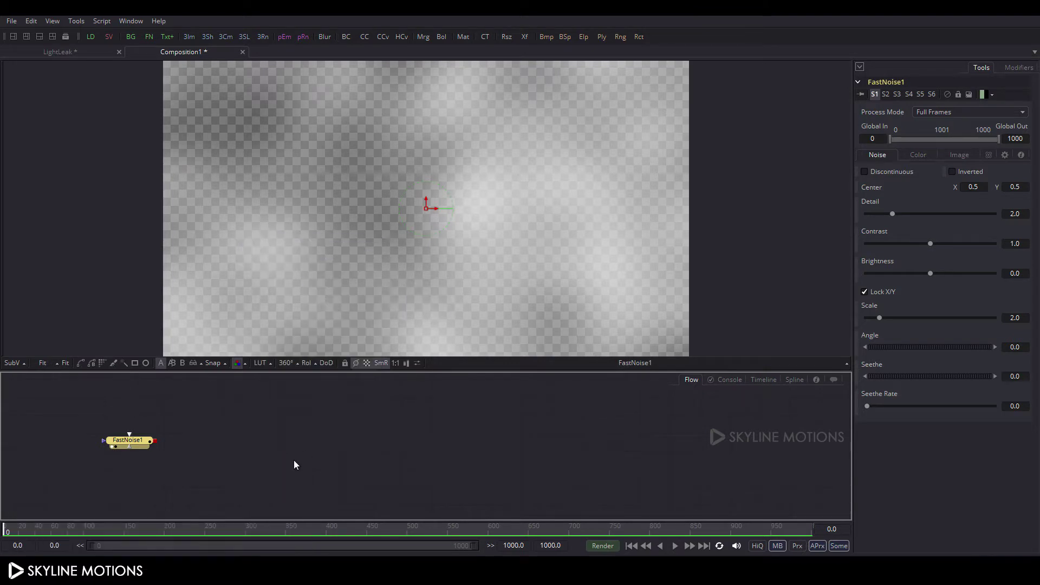
- Set the noise Scale to 1.1 and the composition's render end frame to 150
scroll(179, 441, up, 3)
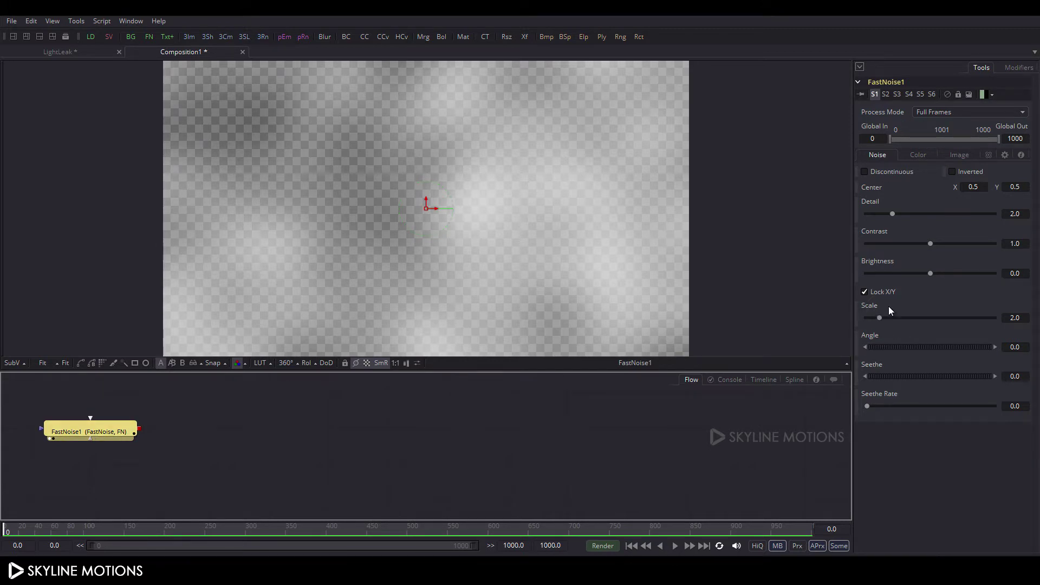
click(1025, 319)
text(1.1)
key(Tab)
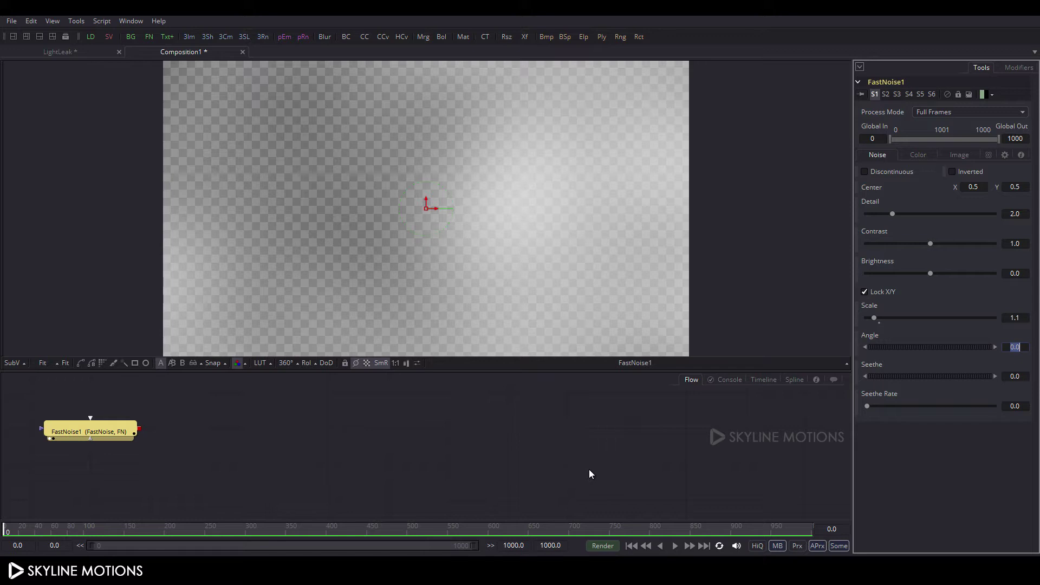
click(567, 545)
text(150)
key(Return)
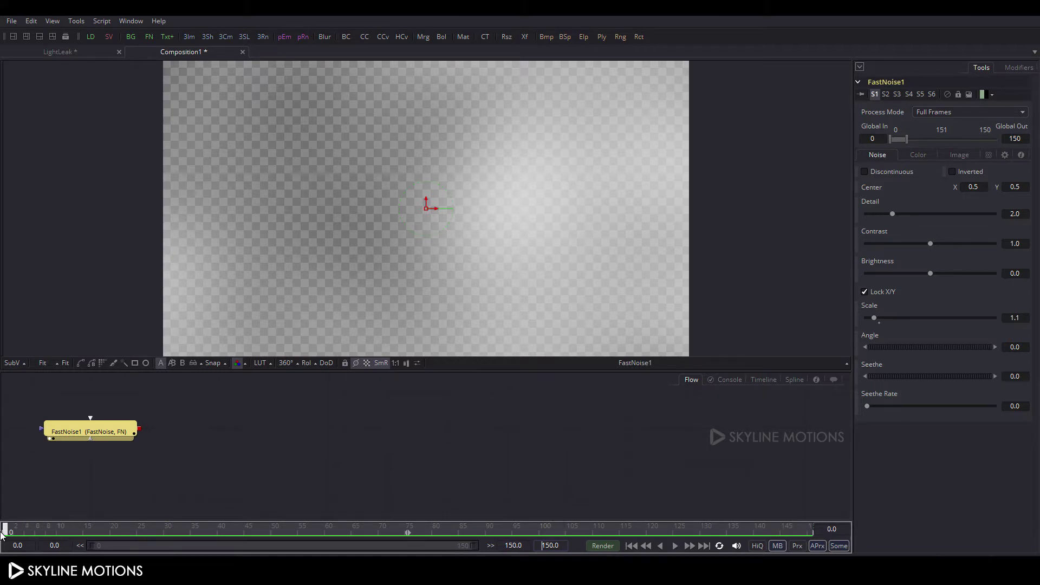
- Animate Seethe so it reaches 2 at frame 150
right_click(874, 367)
click(889, 369)
drag(368, 535, 878, 539)
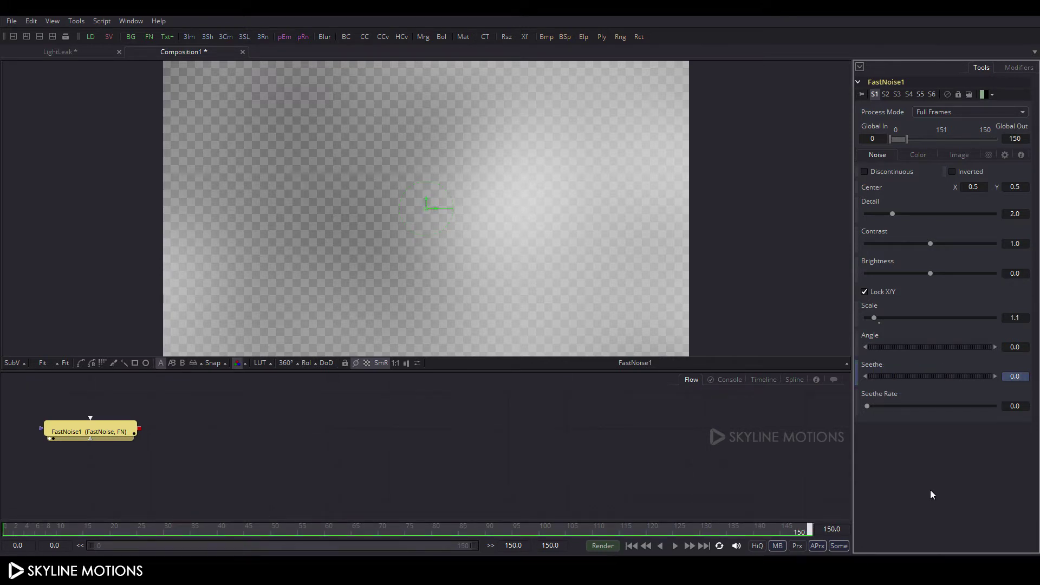
click(1015, 376)
text(2)
key(Tab)
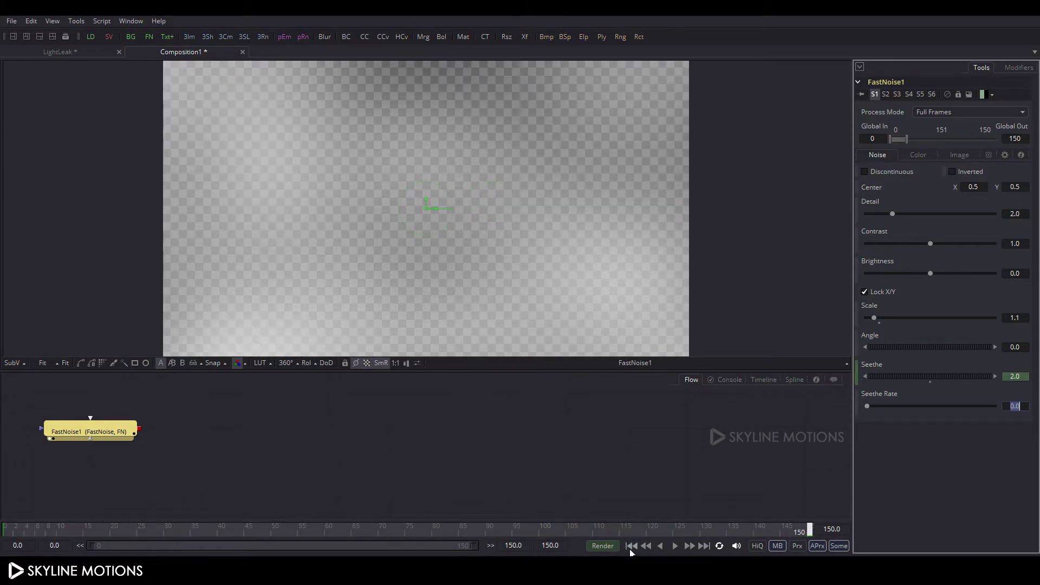
- Play the noise animation, then stop and rewind to frame 0
click(676, 545)
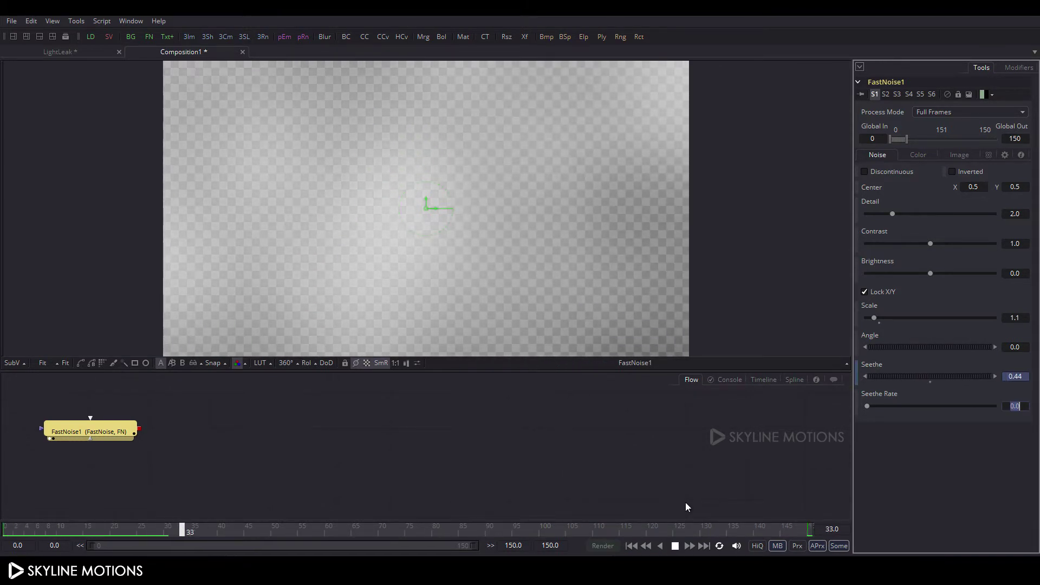
click(675, 545)
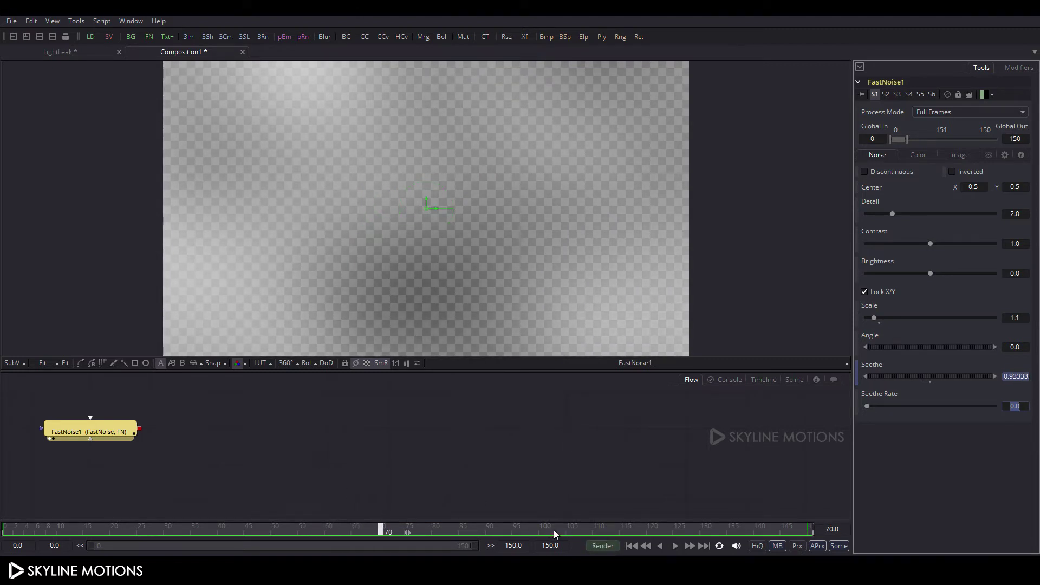
click(632, 546)
click(362, 467)
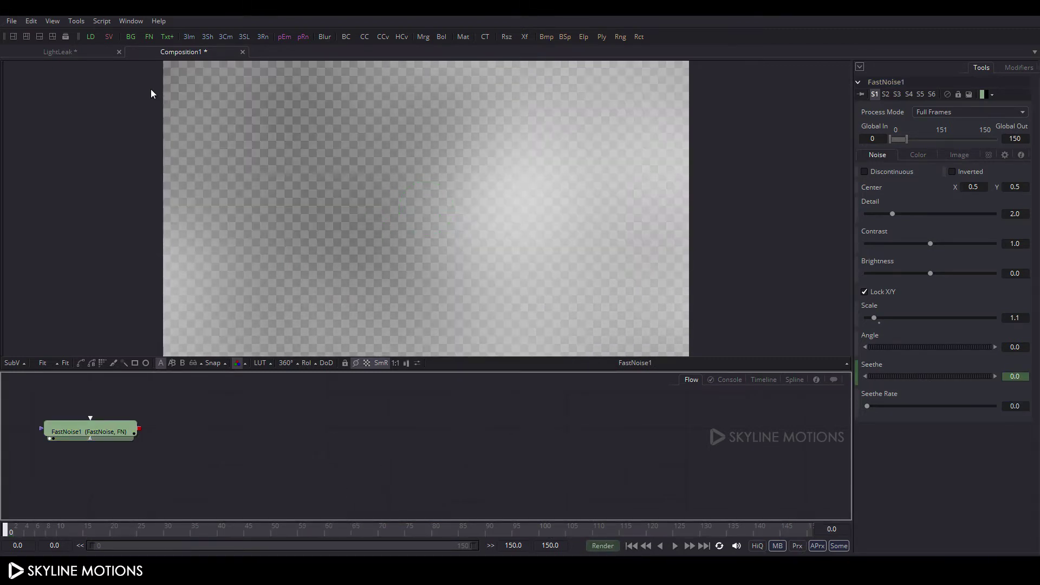
- Add a Background node, rename it BG, and place it under FastNoise1
click(130, 36)
drag(387, 469, 328, 470)
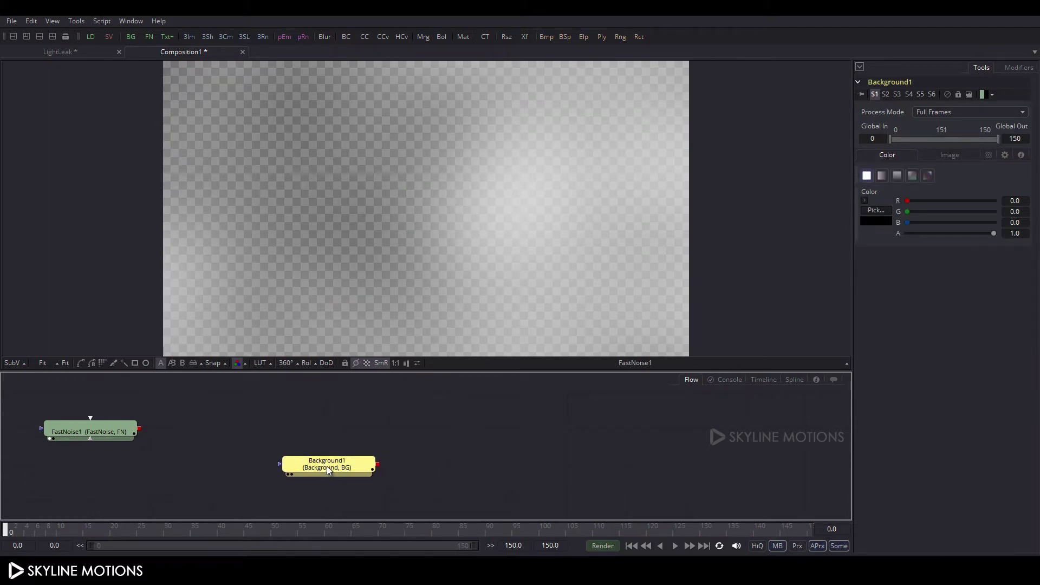
key(F2)
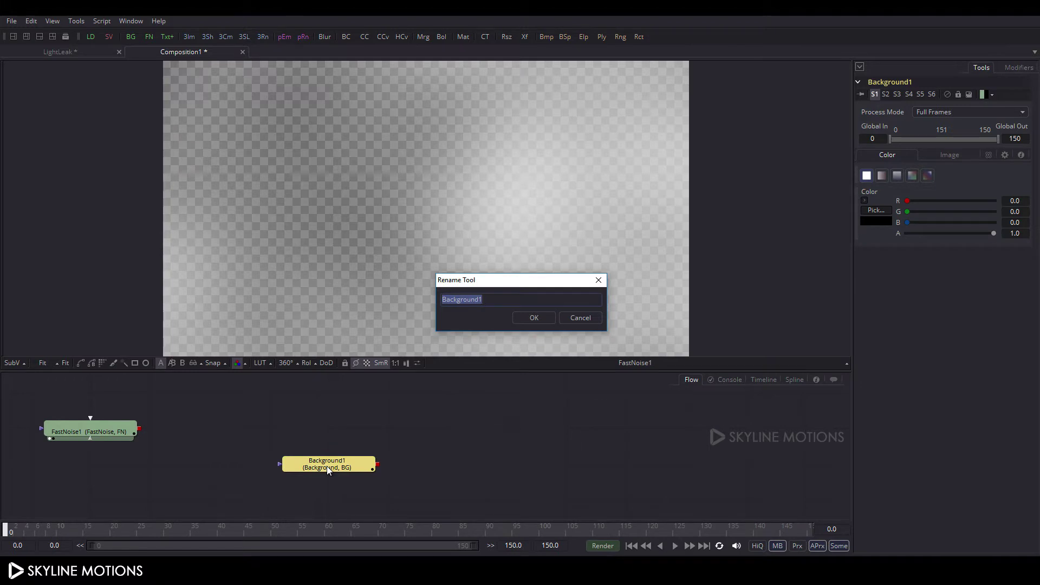
key(BackSpace)
click(519, 318)
drag(358, 465, 109, 480)
click(310, 452)
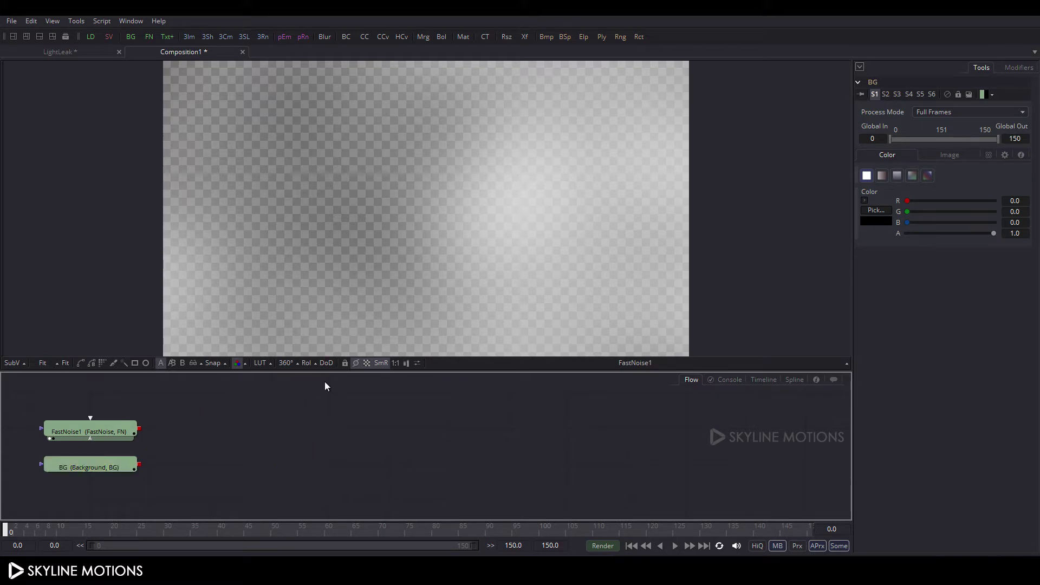
- Add Merge1 with BG as background and FastNoise1 as foreground, and view the result
click(423, 36)
drag(304, 464, 184, 428)
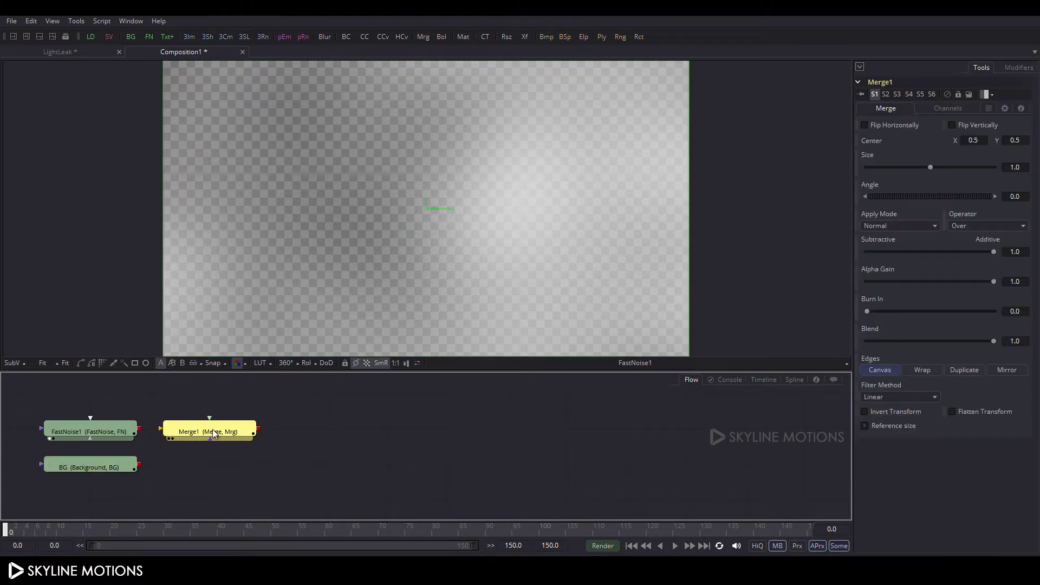
drag(139, 464, 136, 429)
key(1)
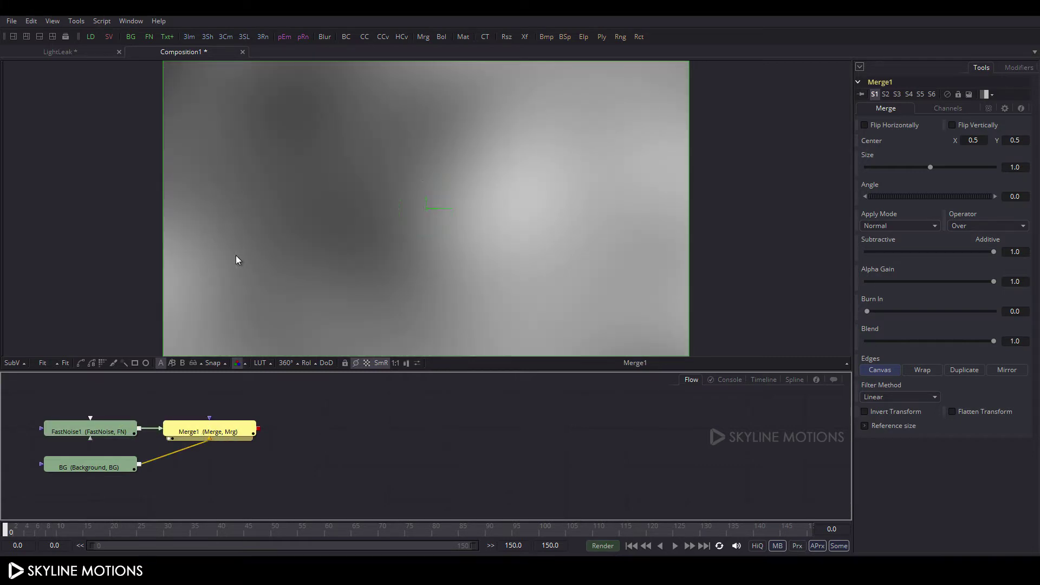
click(83, 431)
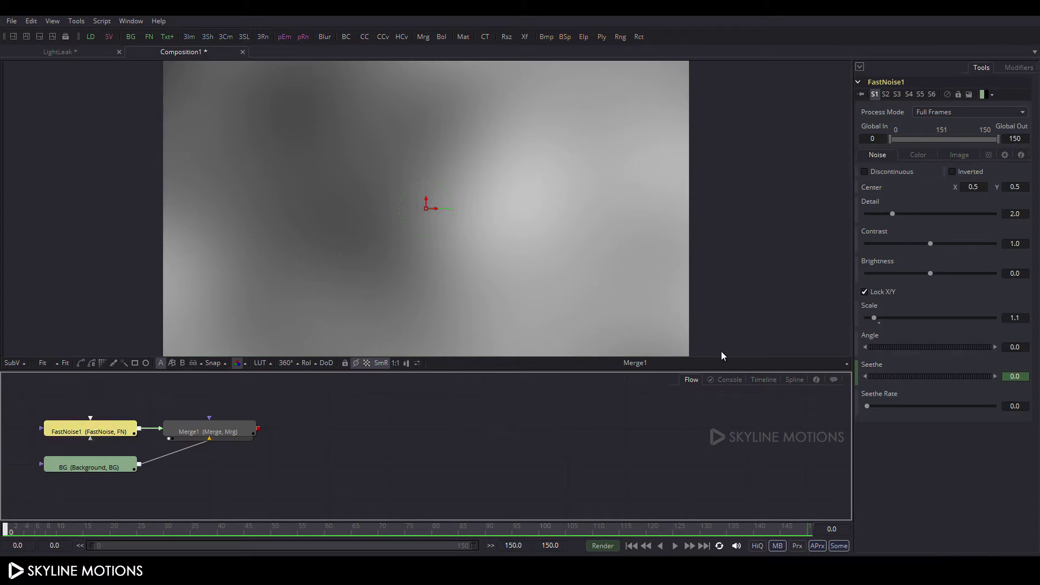
- Set noise Color 2 to black and Color 1 to dark blue with blue about 0.725, then preview
click(920, 155)
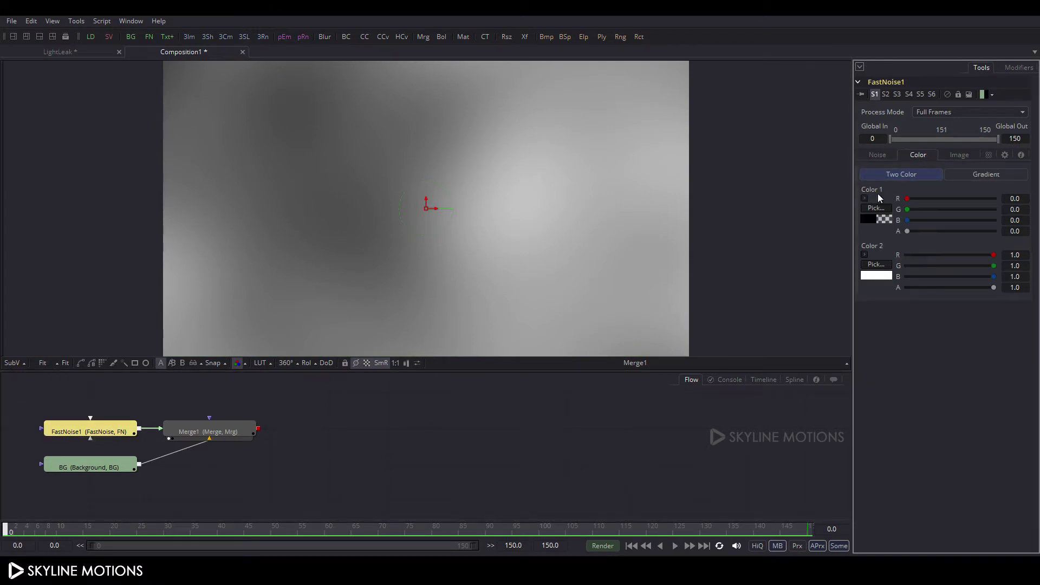
click(876, 264)
click(389, 198)
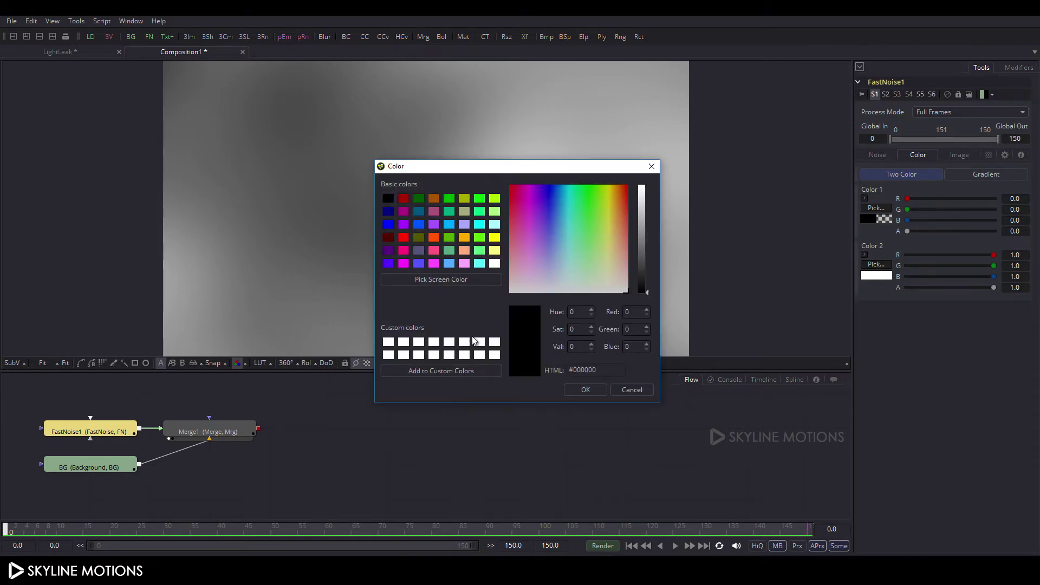
click(593, 392)
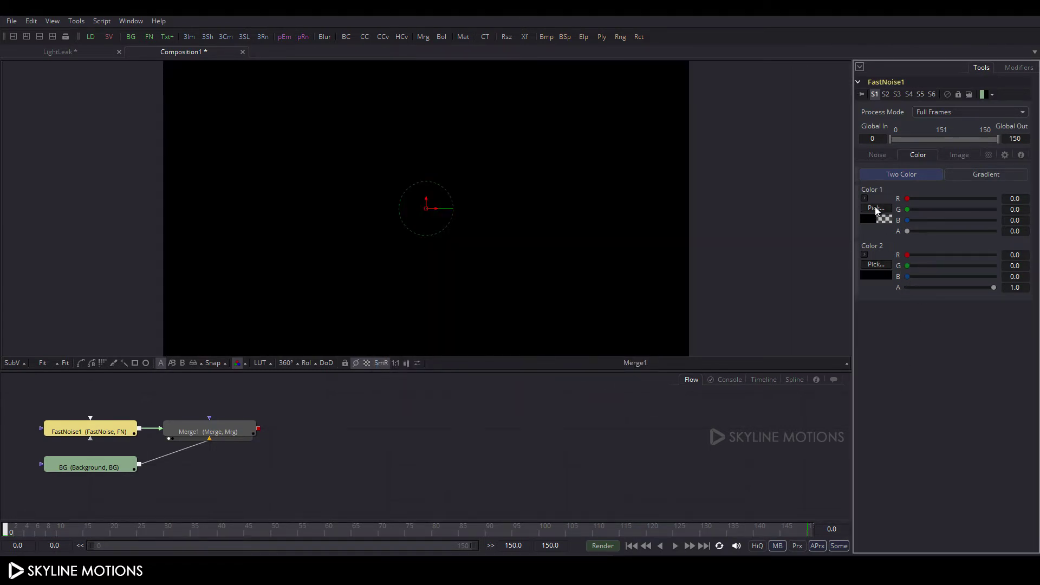
click(875, 207)
click(390, 212)
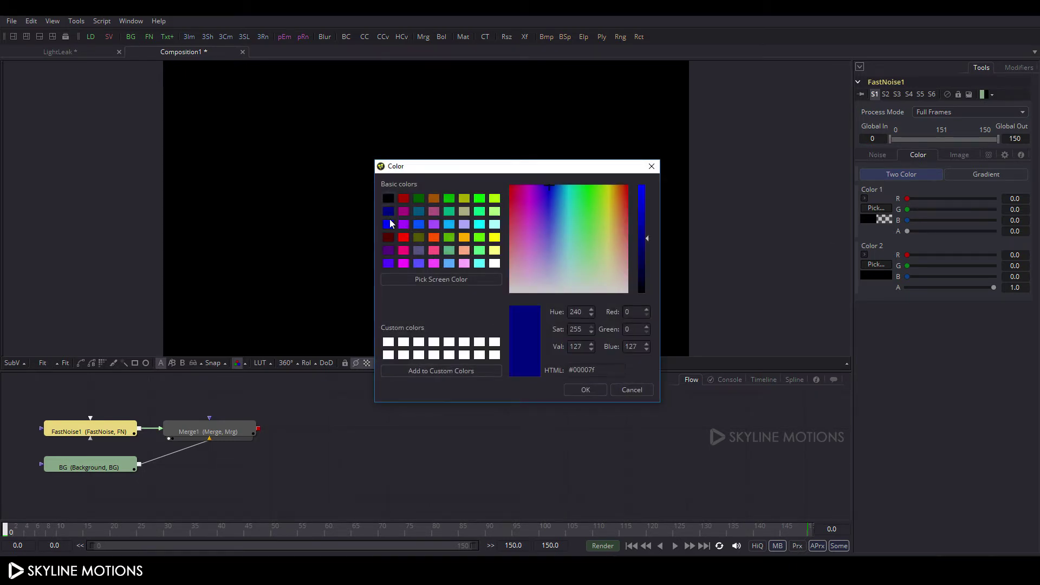
click(576, 392)
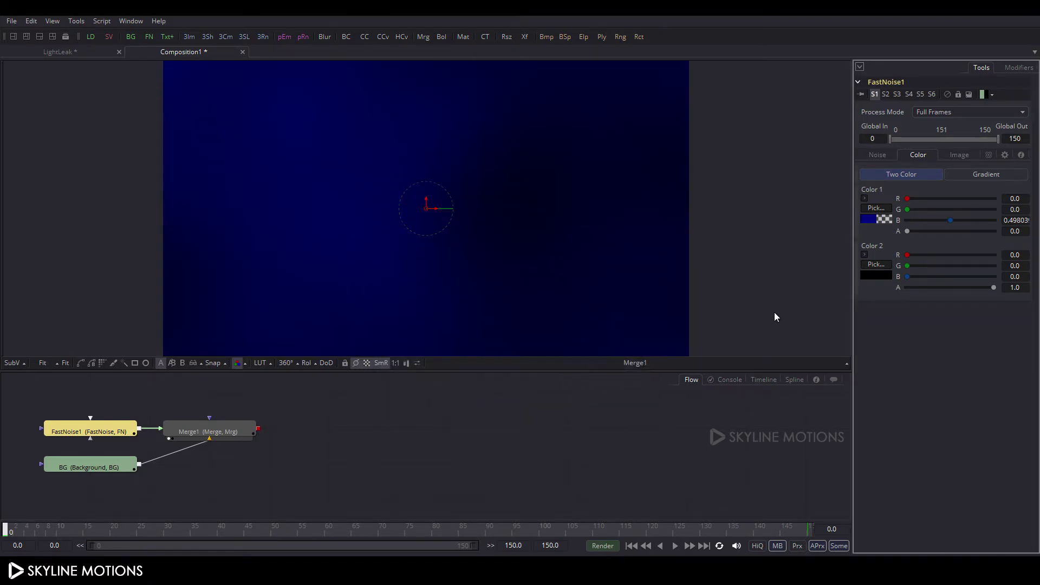
drag(951, 226, 971, 222)
click(672, 546)
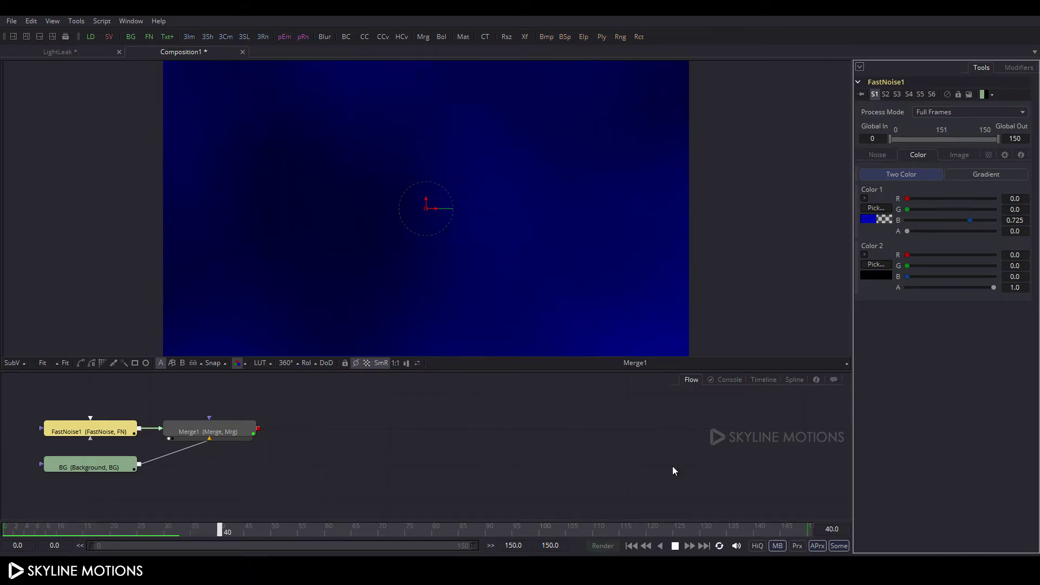
click(676, 547)
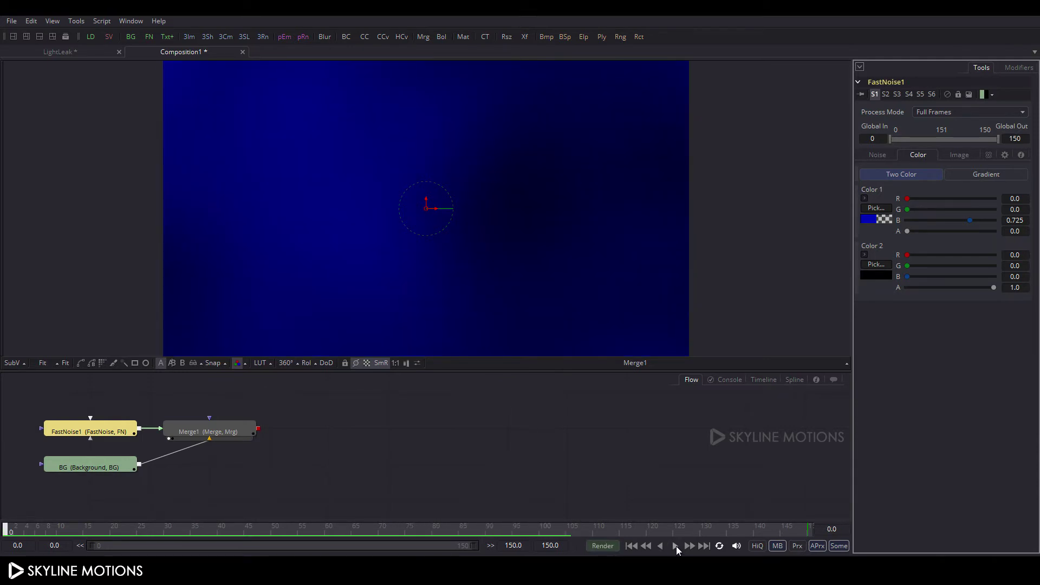
- Drive Color 1's red channel with a Shake modifier, preview the drifting colour, and rewind to frame 0
right_click(915, 196)
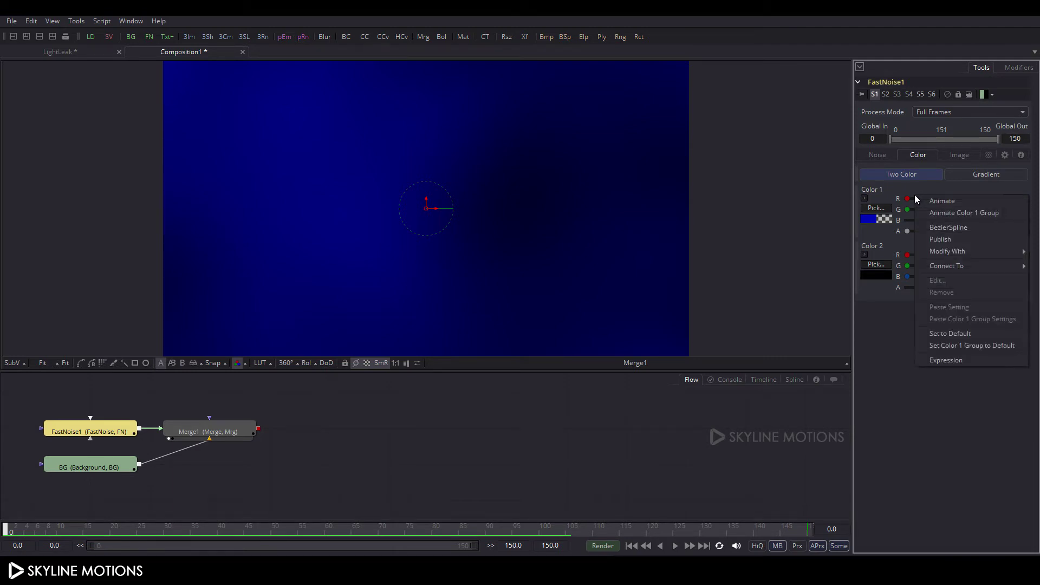
mouse_move(929, 253)
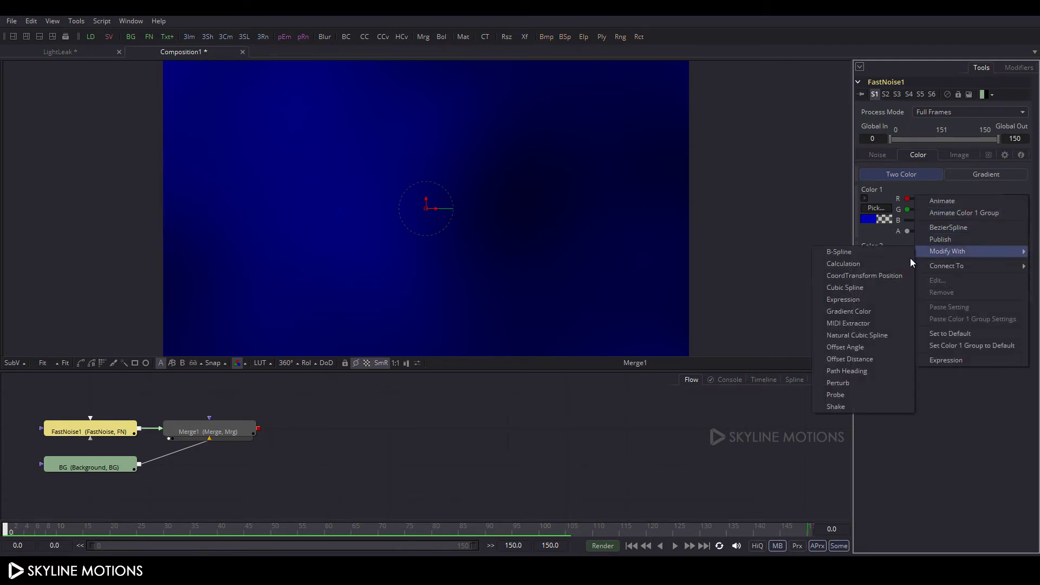
click(849, 410)
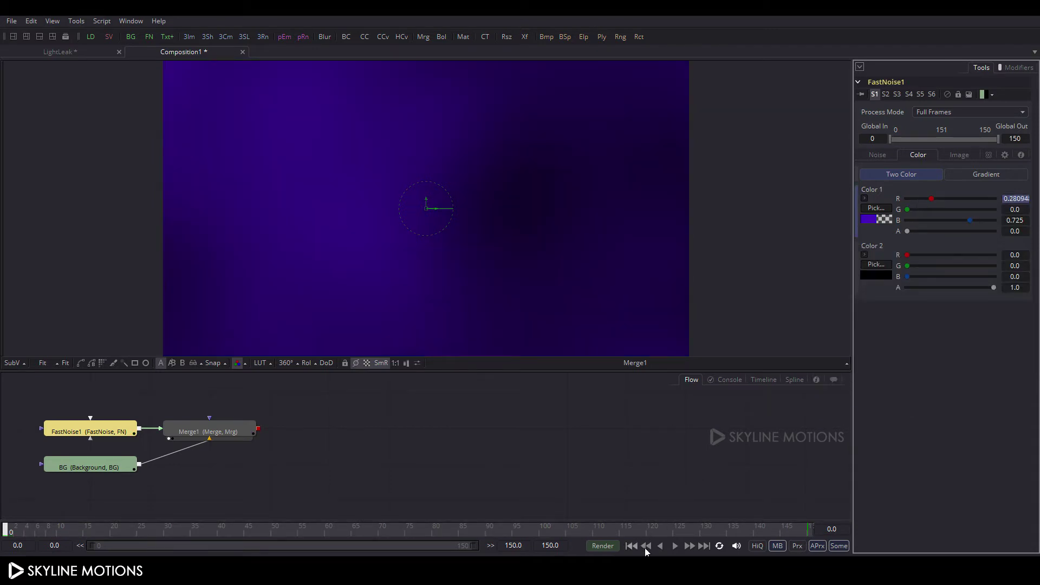
click(675, 545)
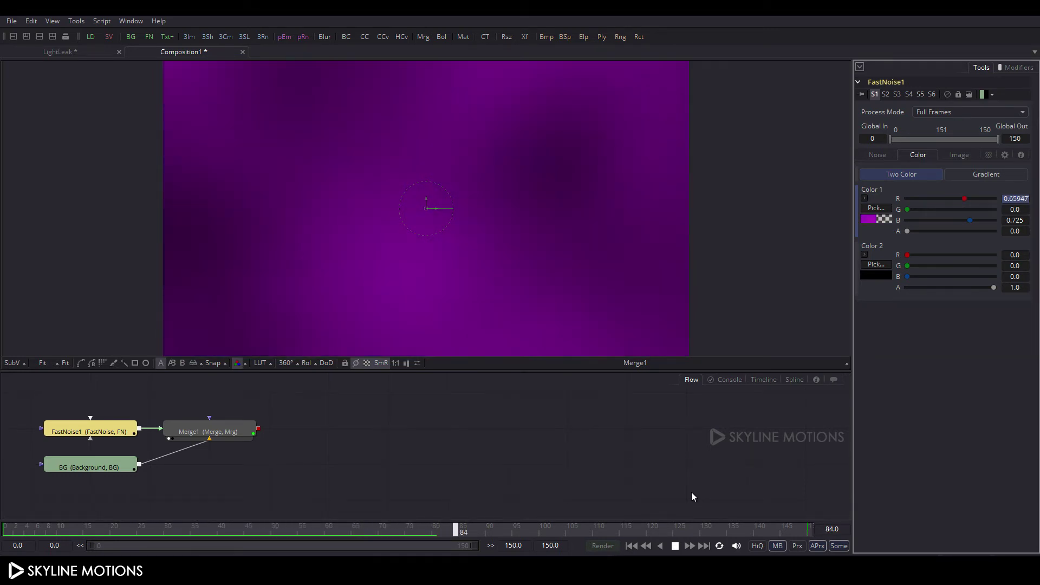
click(675, 546)
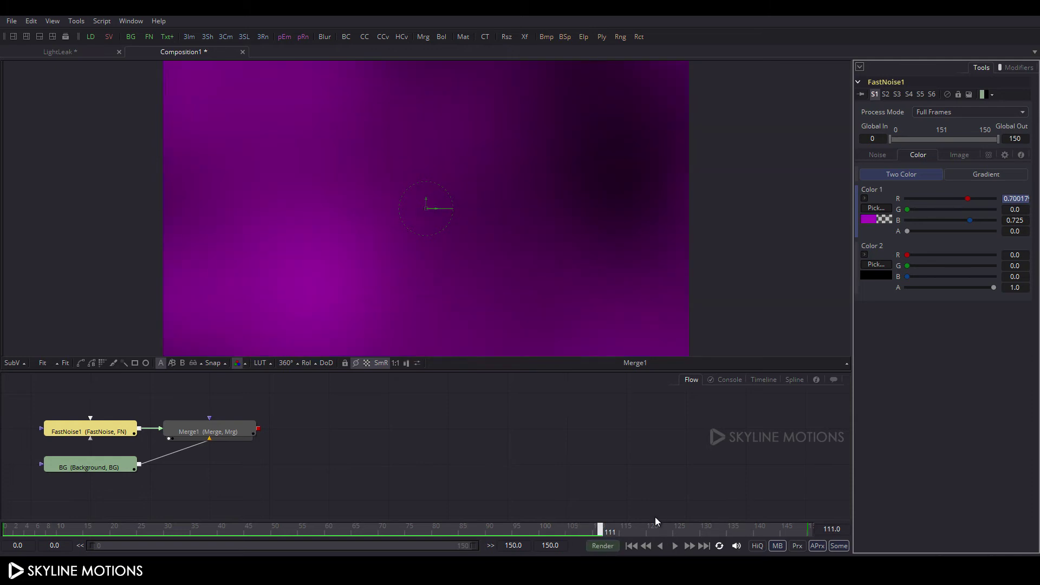
click(633, 547)
click(250, 467)
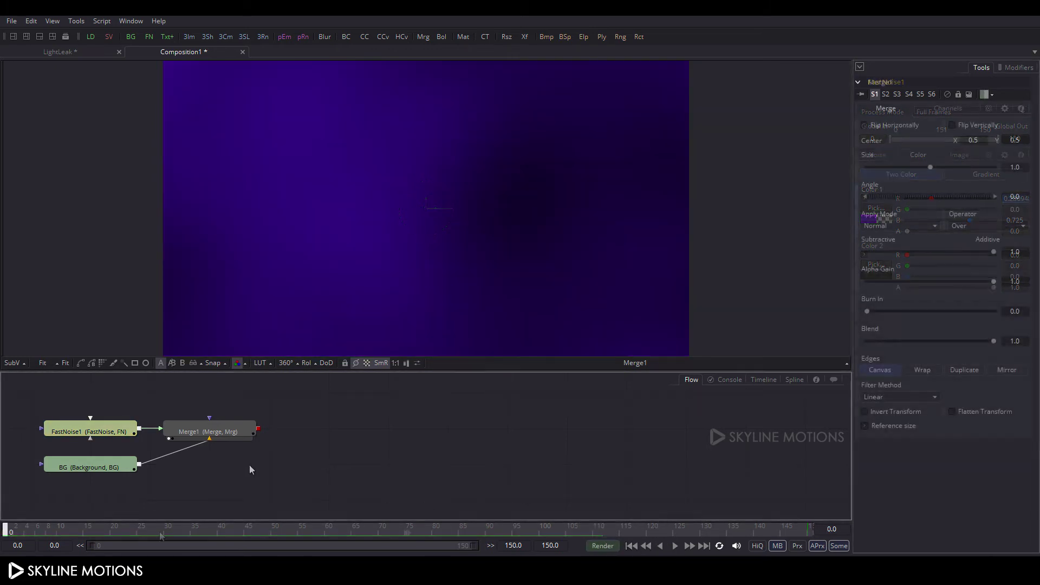
- Add a Glow after Merge1 via tool search 'glo', view it, and preview the playback
click(233, 431)
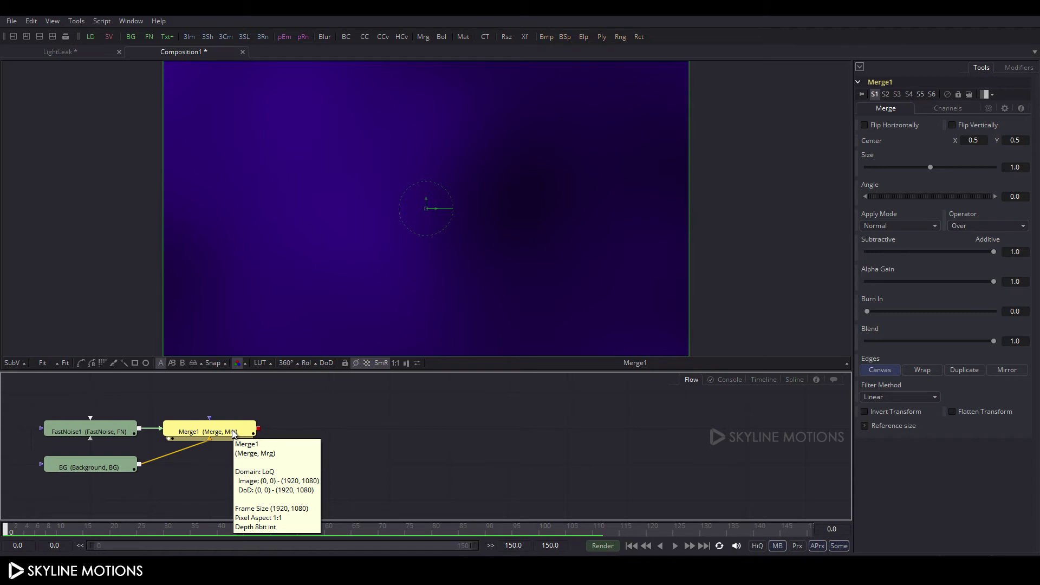
key(ctrl+space)
text(glo)
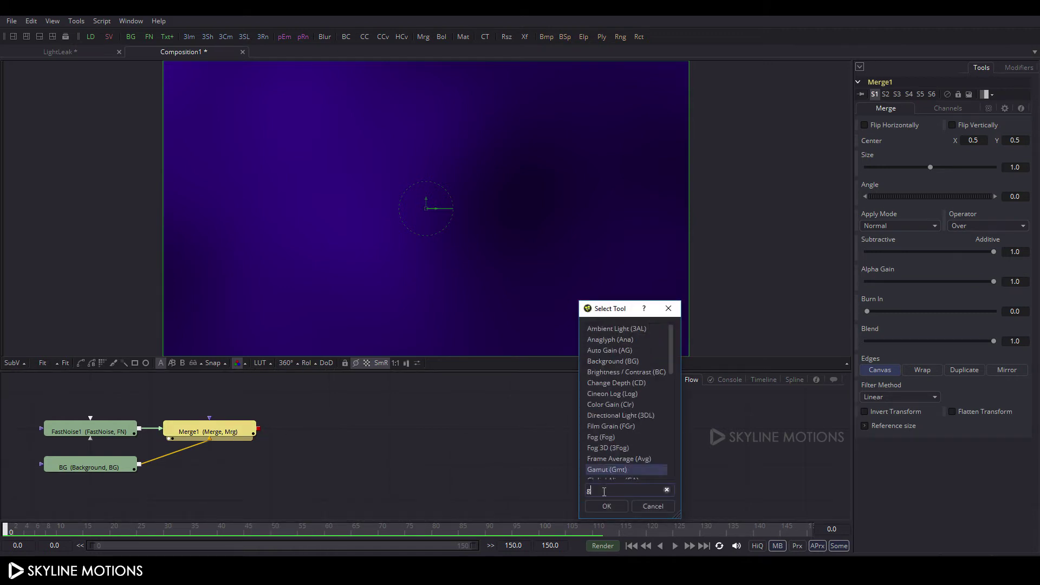
click(607, 344)
click(606, 506)
key(1)
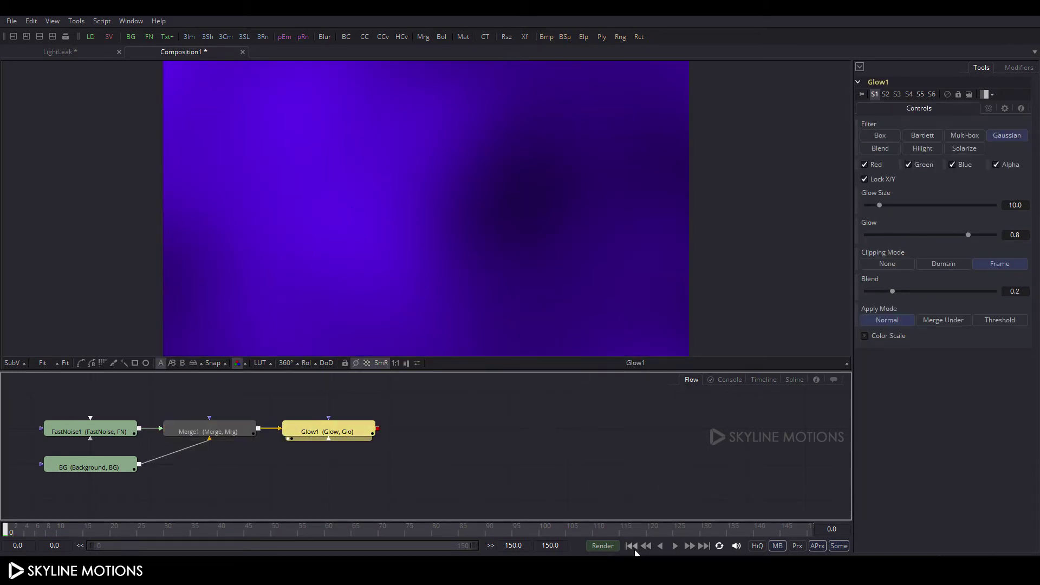
click(675, 545)
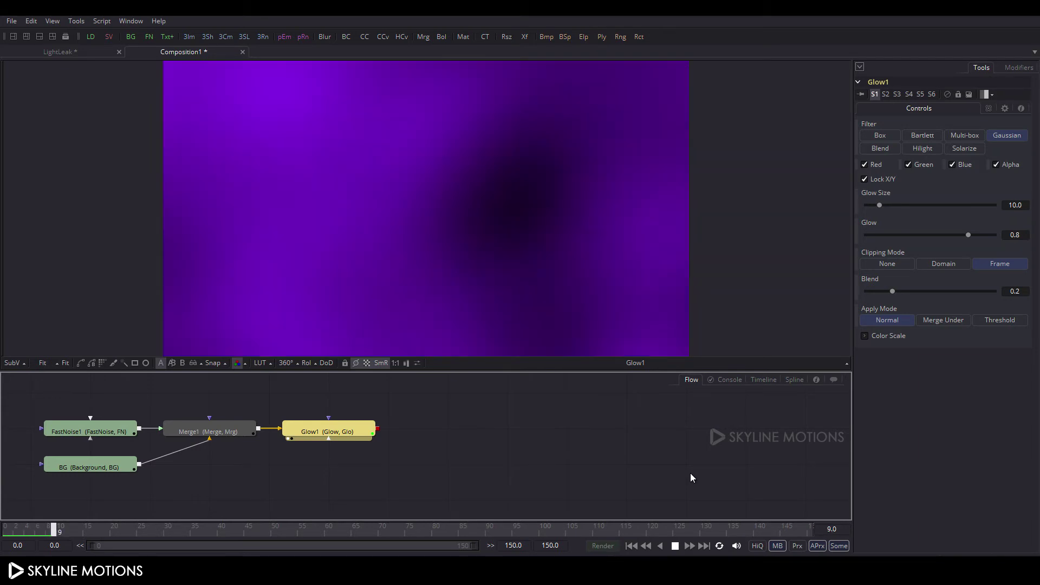
click(672, 543)
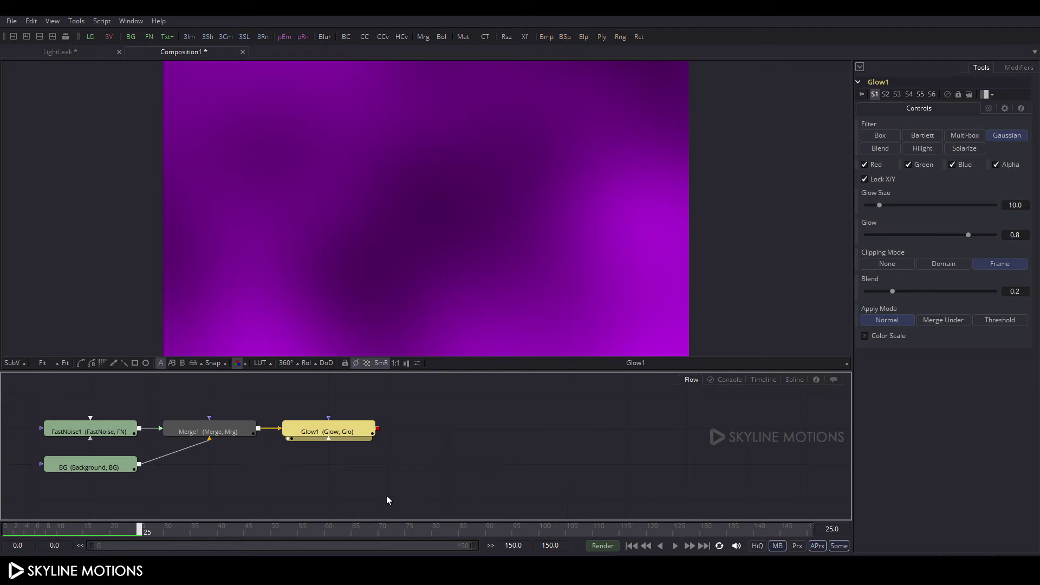
- Drag chic-1338999_1920.jpg from the LightLeak folder into the flow as a loader
key(alt+Tab)
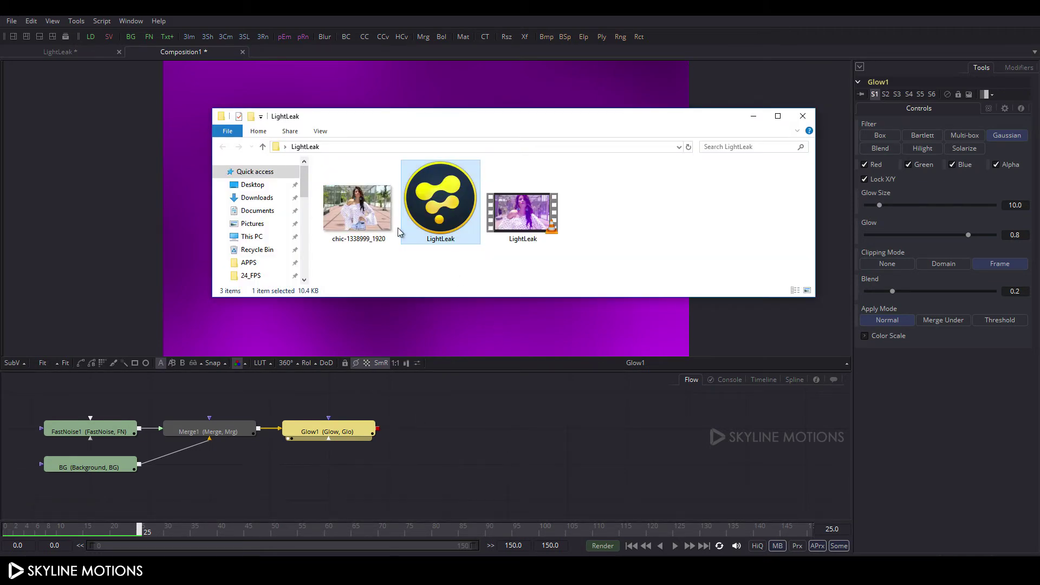
click(364, 215)
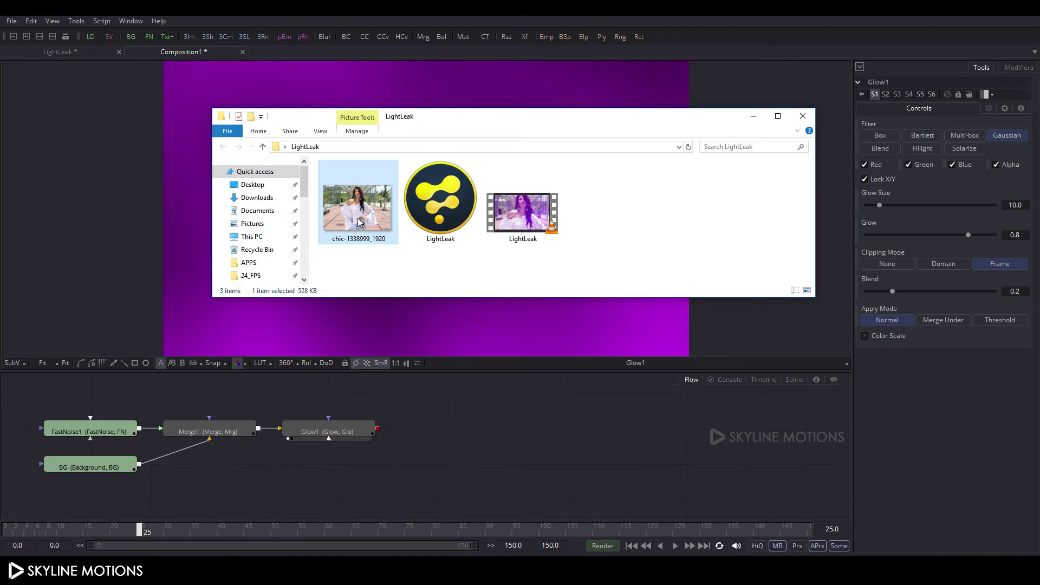
drag(359, 223, 246, 490)
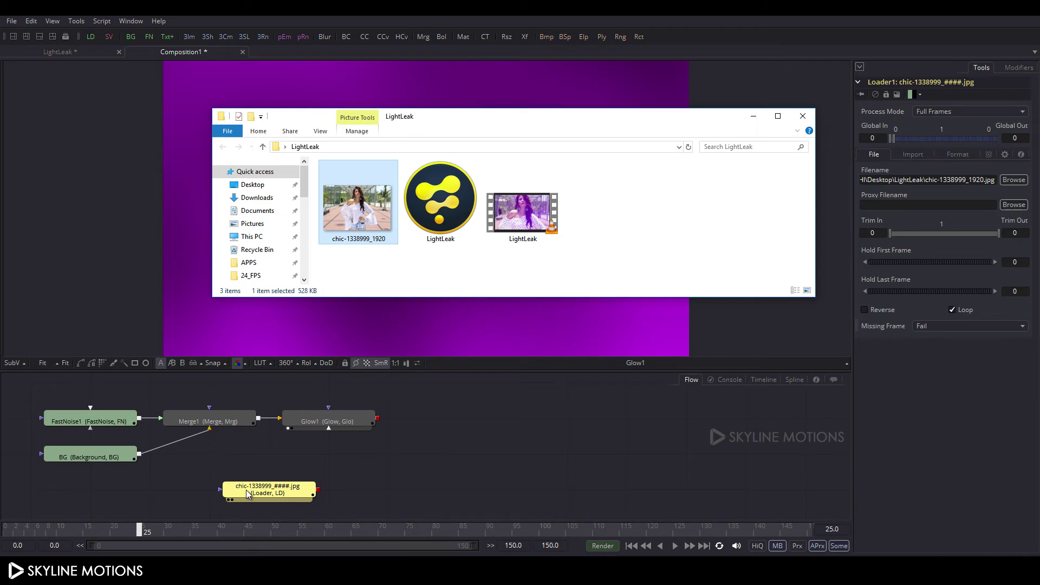
- Rename the photo's loader to 'Image' and move it left beneath Merge1
click(246, 490)
right_click(246, 490)
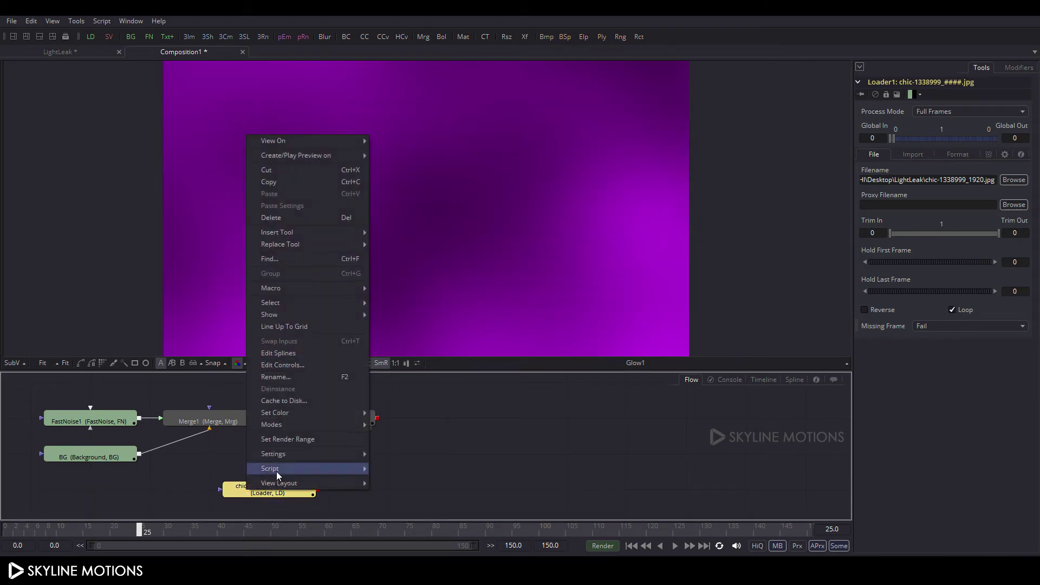
click(286, 380)
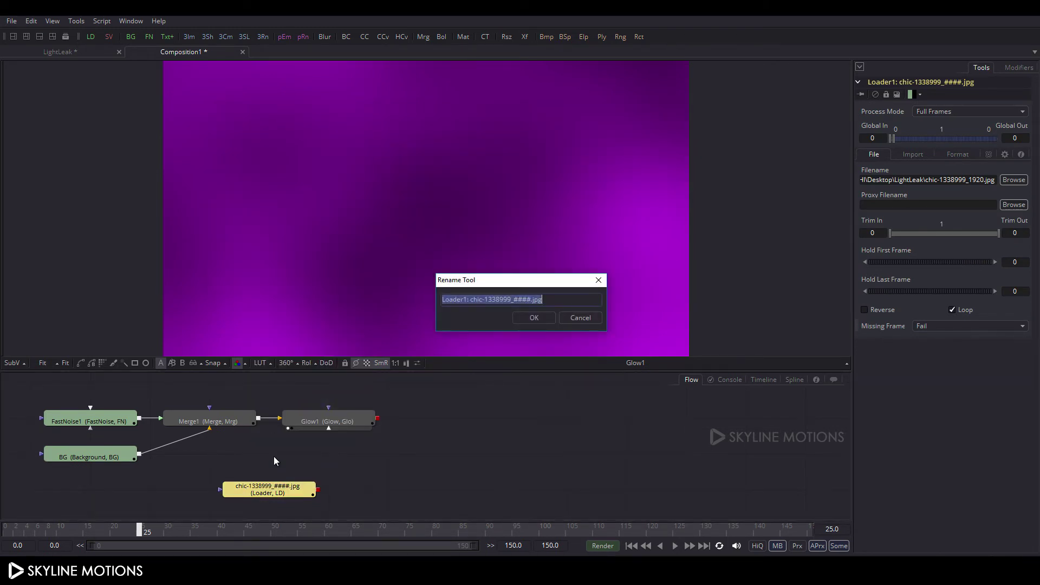
key(BackSpace)
text(Image)
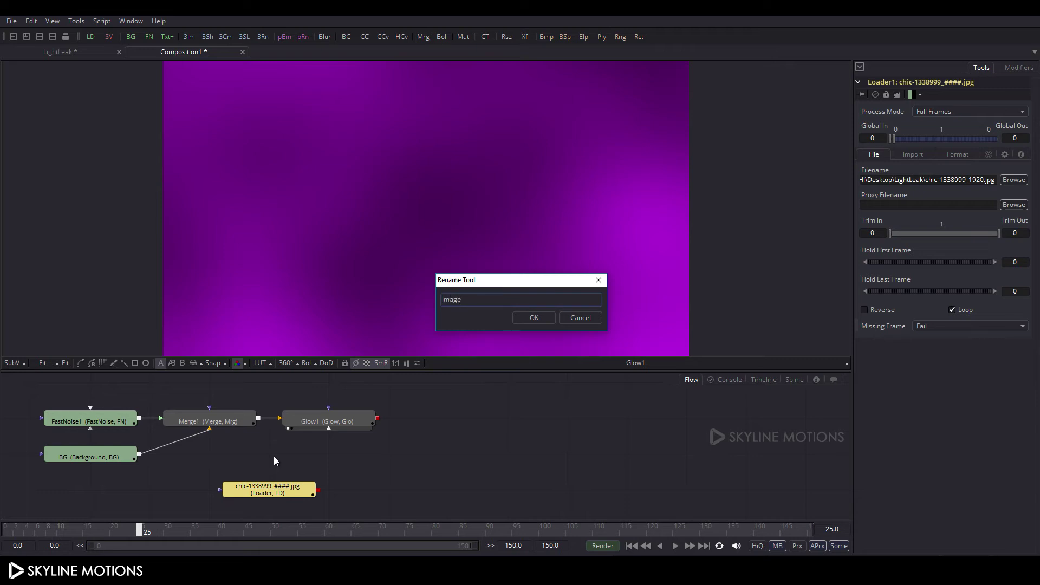
key(Return)
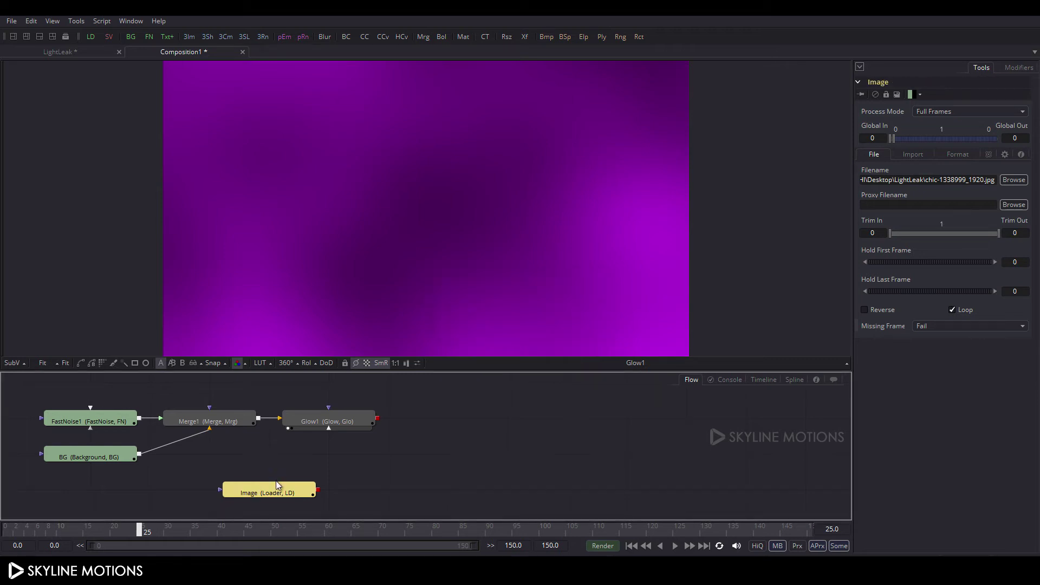
drag(255, 495, 216, 490)
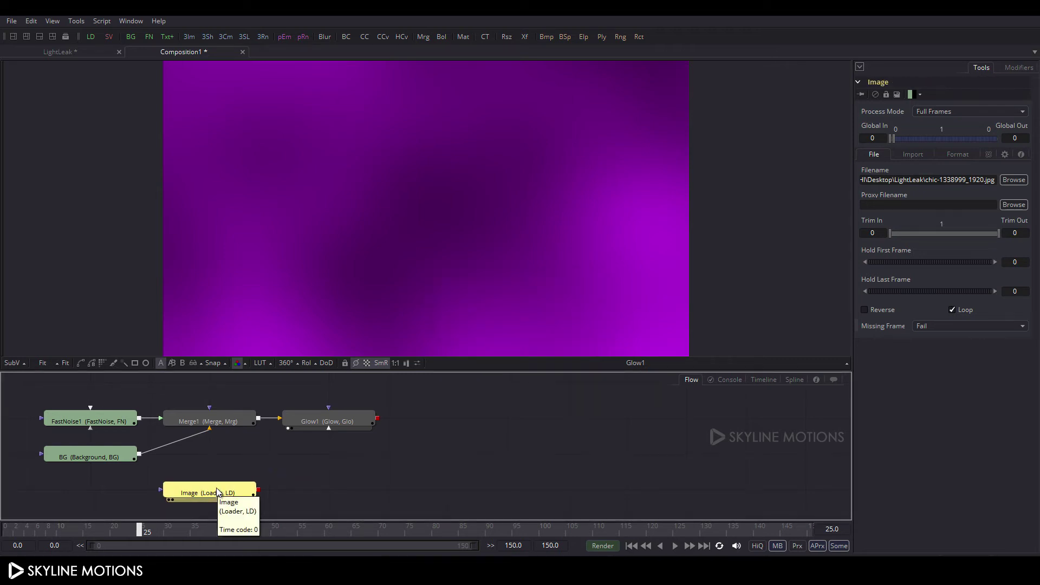
- Add a Crop after the Image loader using tool search 'cro' and view it
key(shift+space)
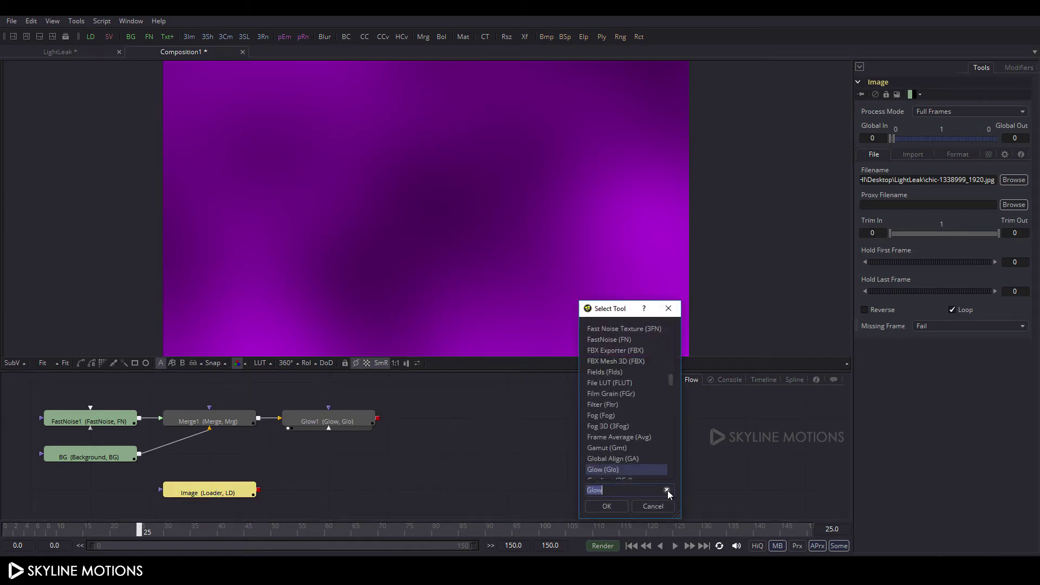
text(cro)
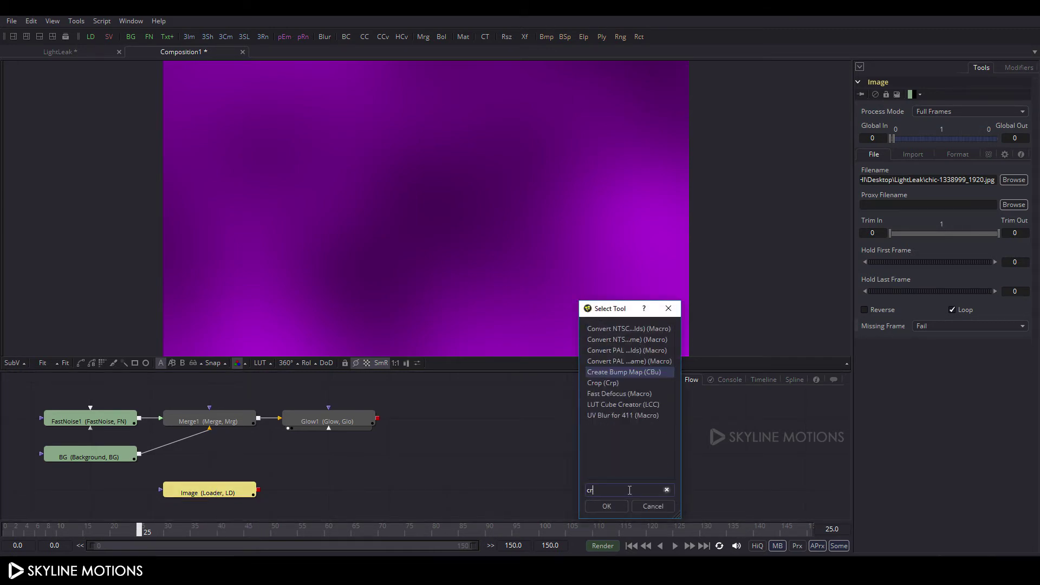
click(605, 505)
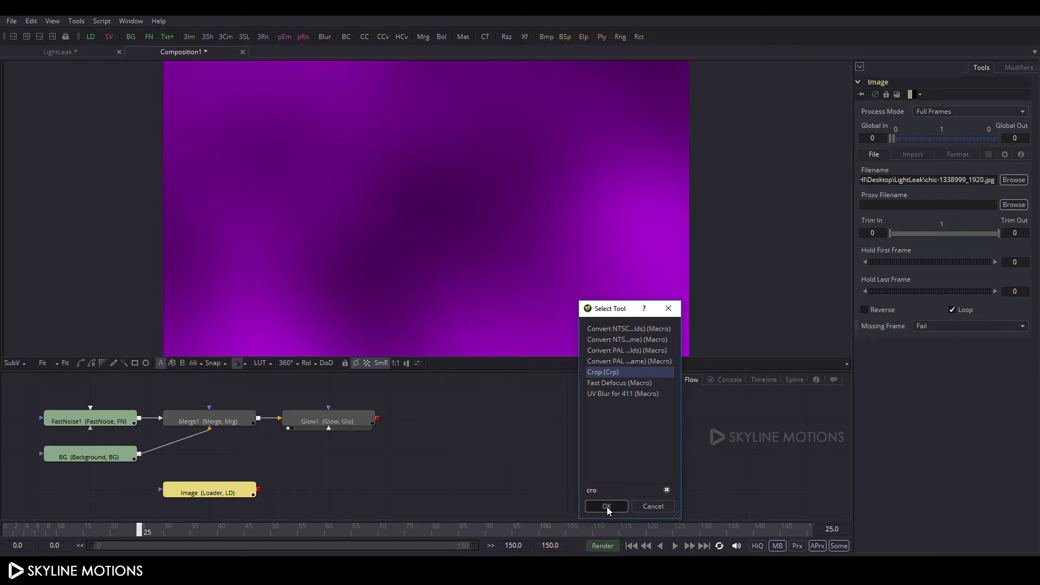
key(1)
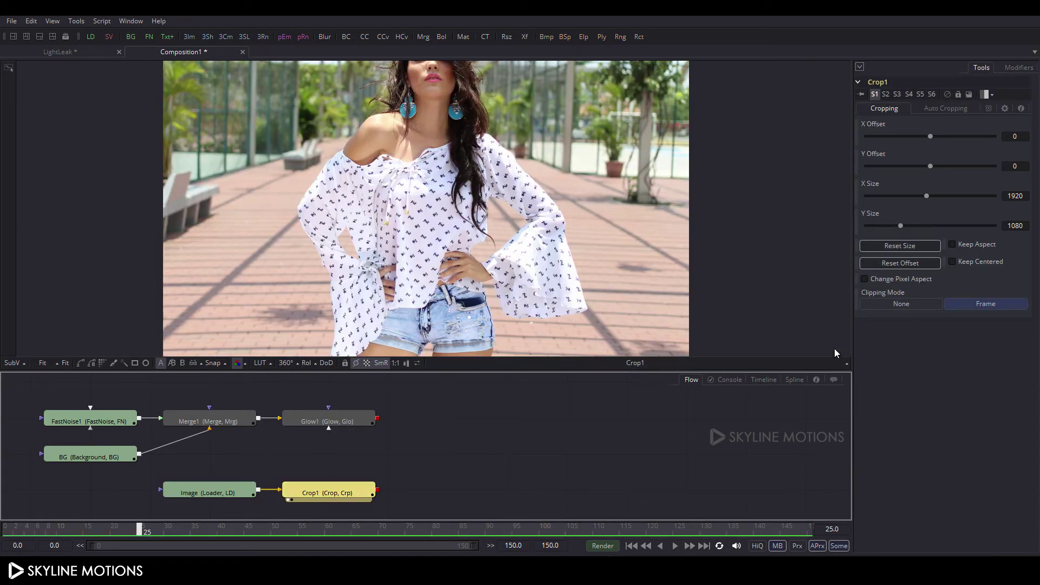
- Set Crop1's Y Offset to 220 to frame her face, then add a Transform
drag(932, 167, 946, 167)
click(1015, 166)
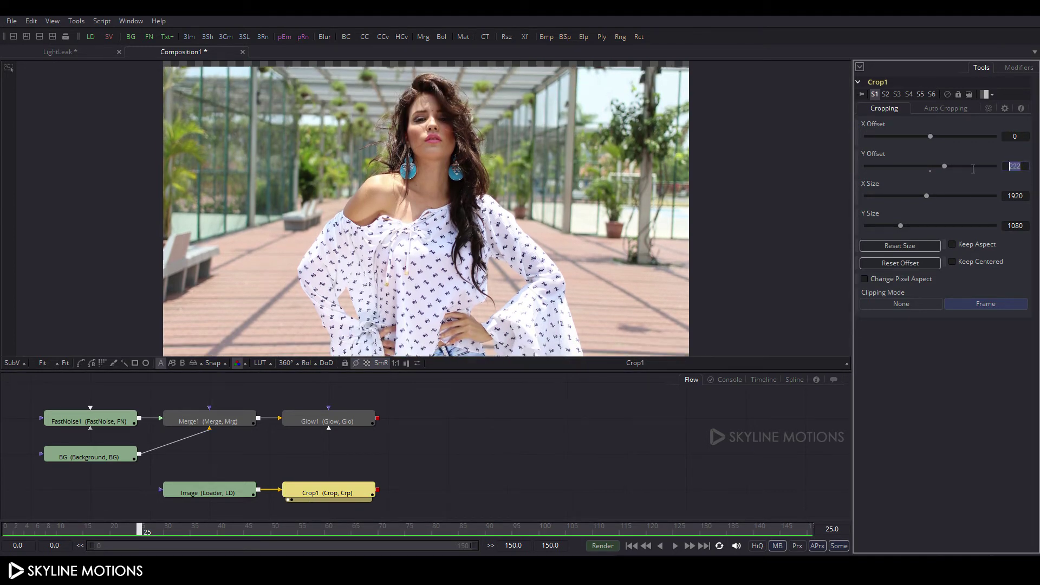
text(20)
key(BackSpace)
text(20)
key(Tab)
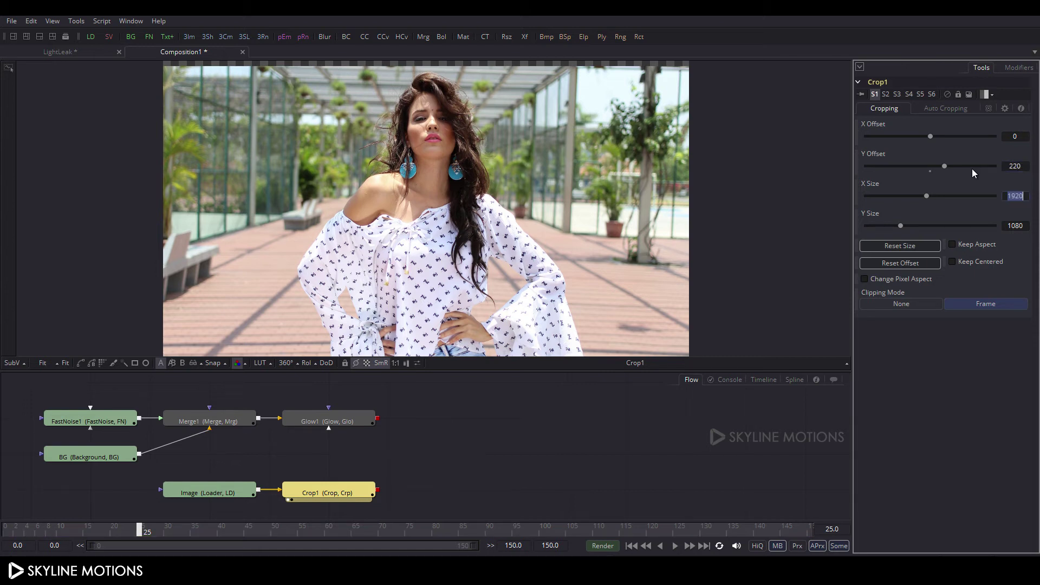
click(339, 495)
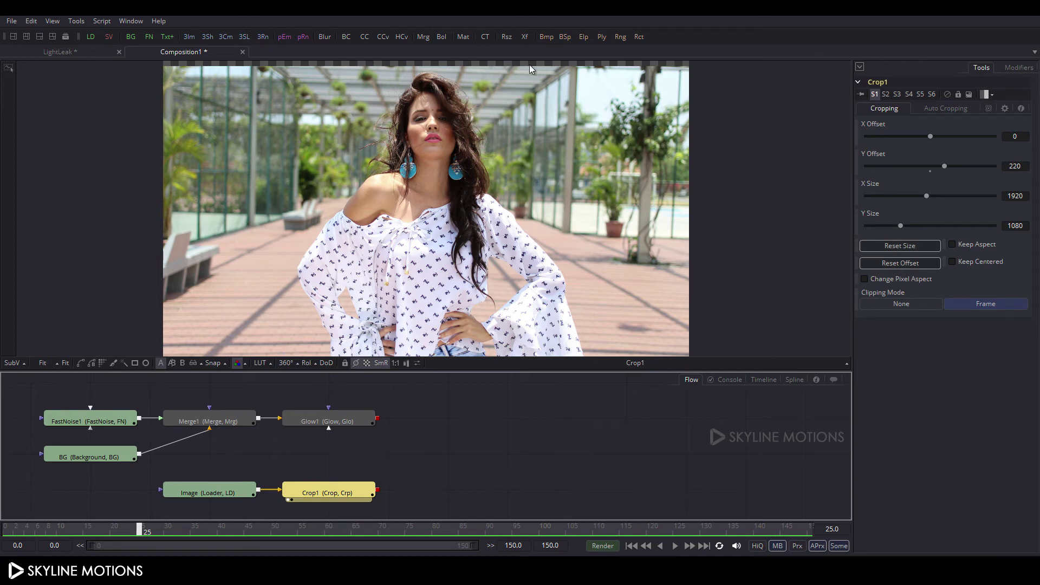
click(527, 36)
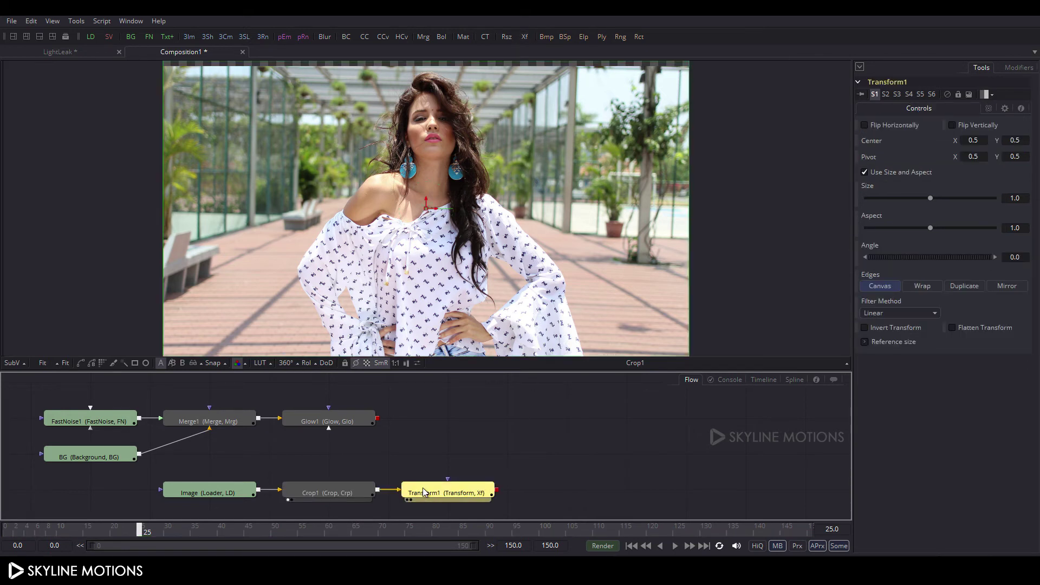
- View Transform1 and set animation keyframes for Size and Center at frame 150, then return to frame 0
key(1)
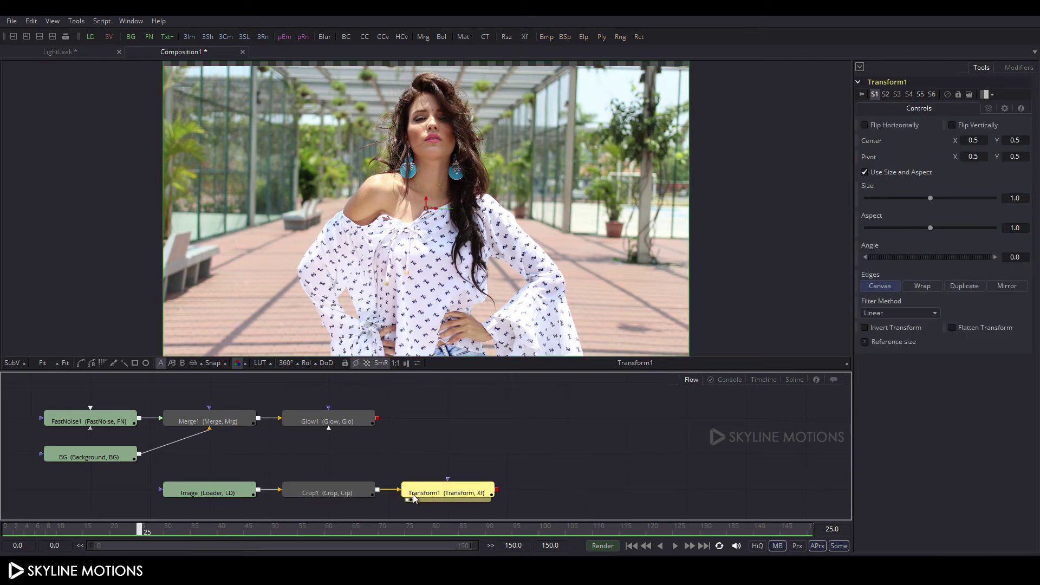
key(End)
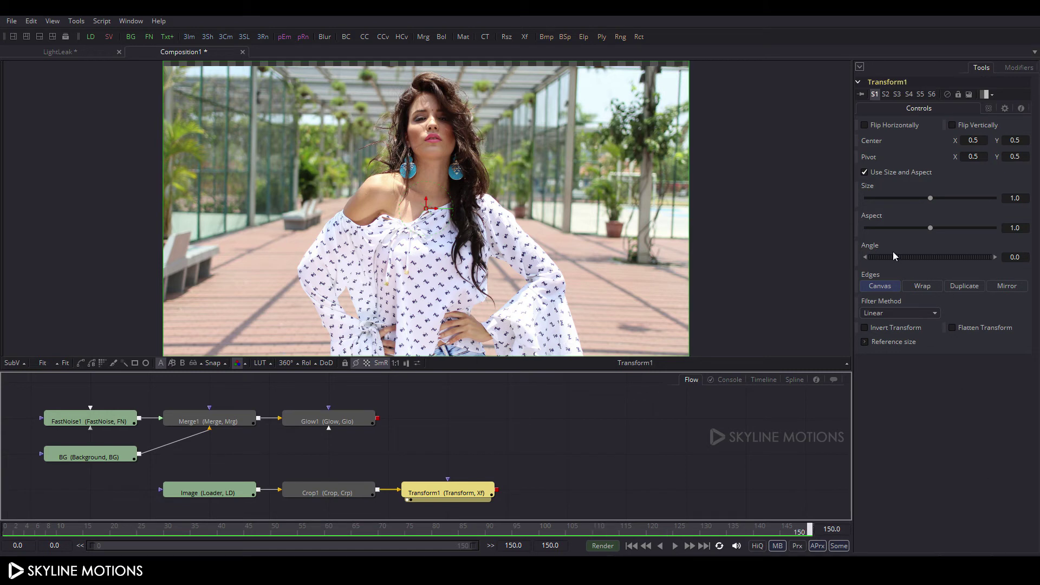
right_click(872, 189)
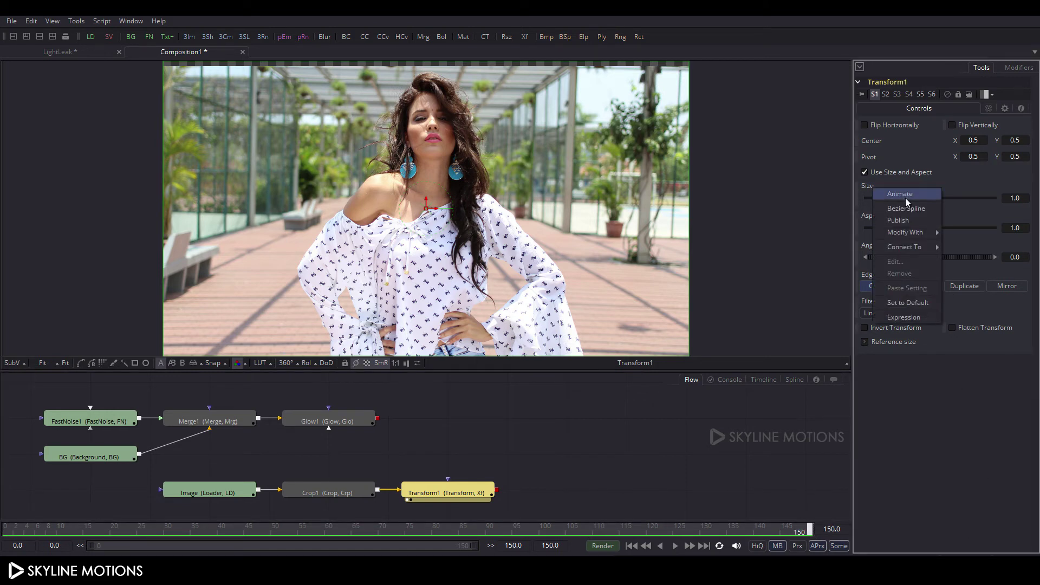
click(905, 197)
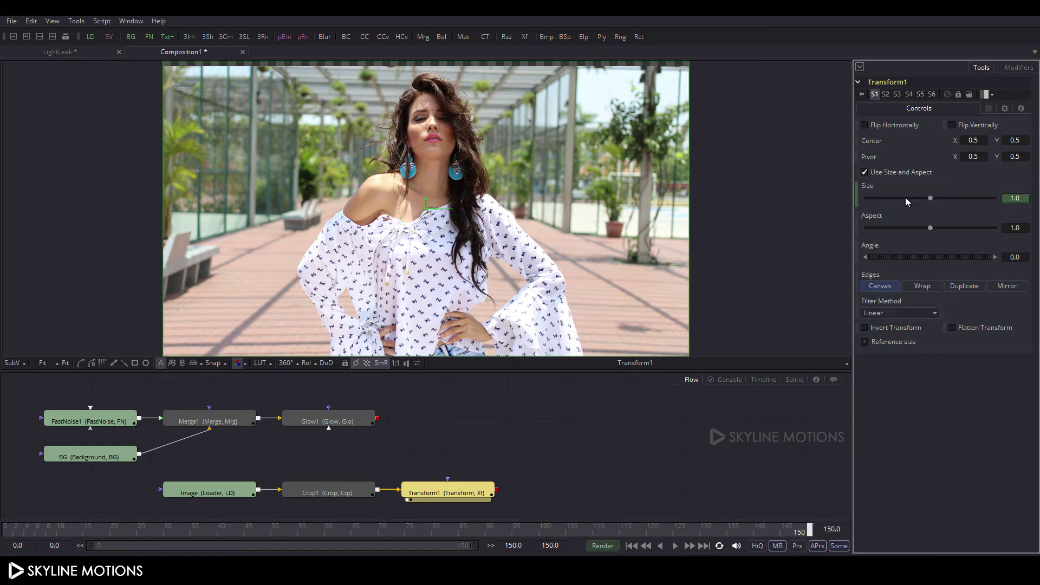
right_click(876, 144)
click(891, 147)
click(349, 530)
drag(314, 537, 5, 531)
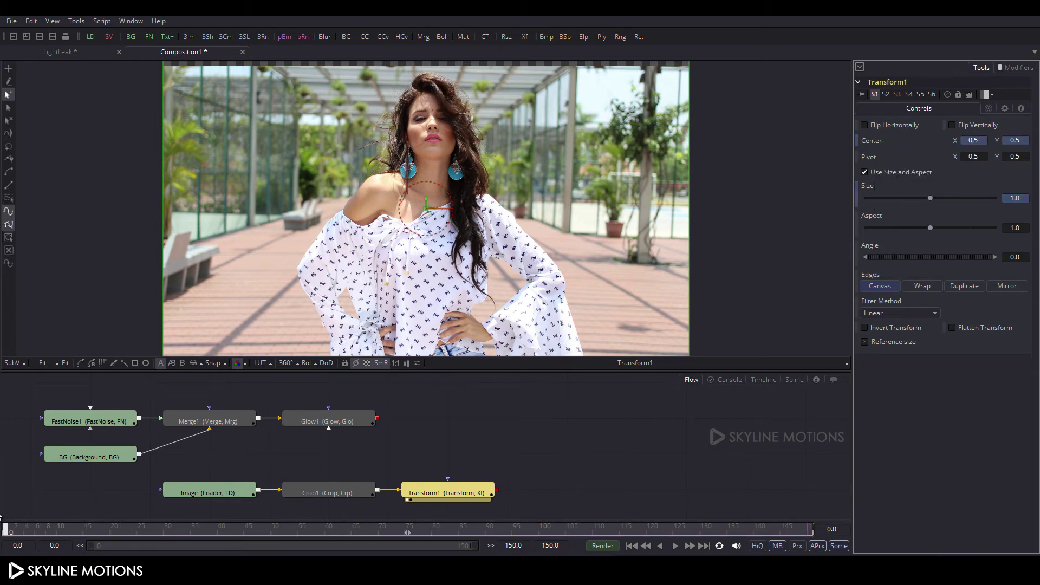
- At frame 0 set Size to 1.2 and move the centre down to Y≈0.357, then preview
click(1017, 197)
text(1.2)
key(Tab)
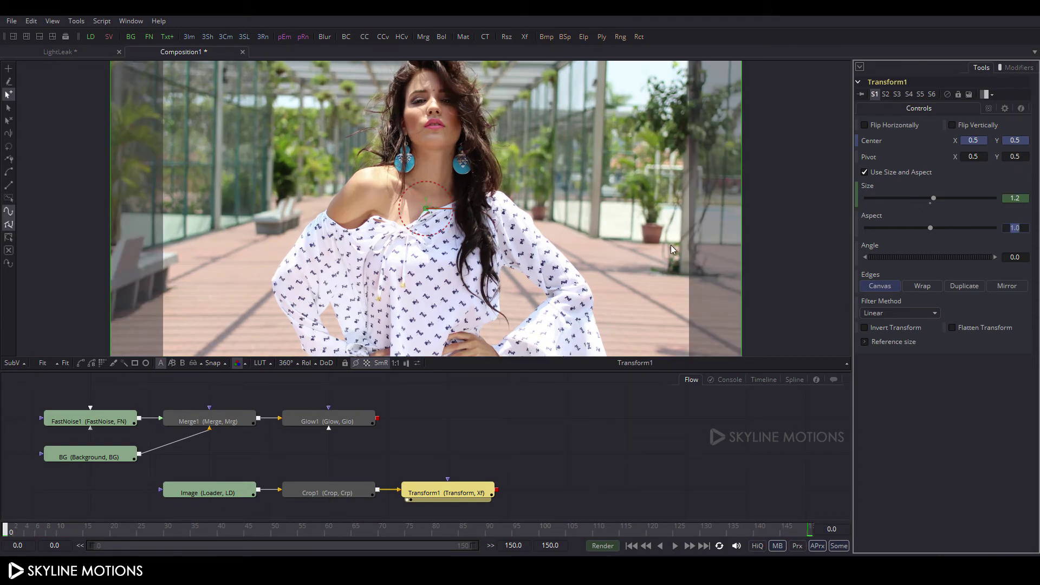
drag(426, 204, 428, 242)
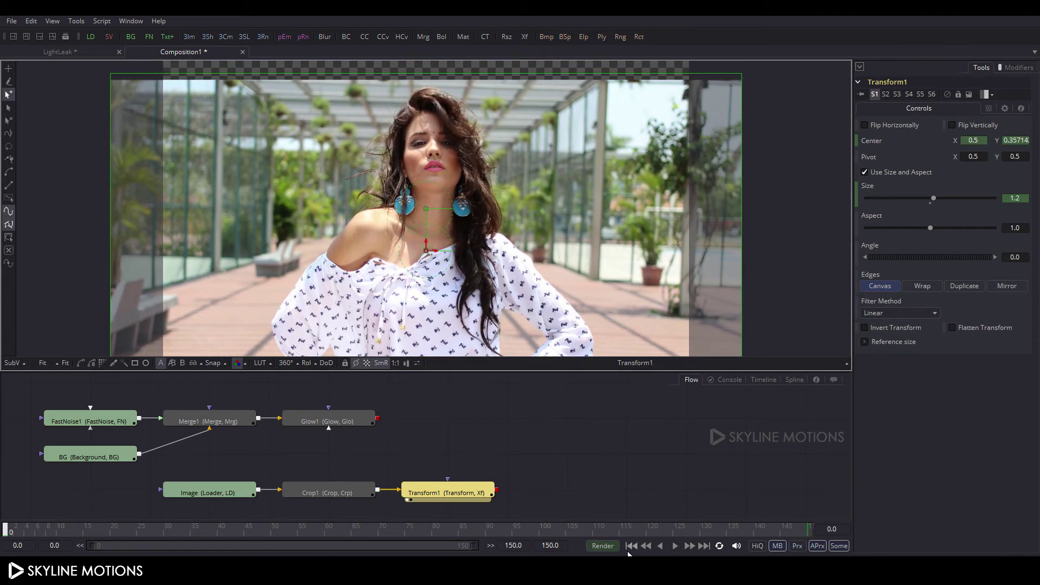
click(675, 545)
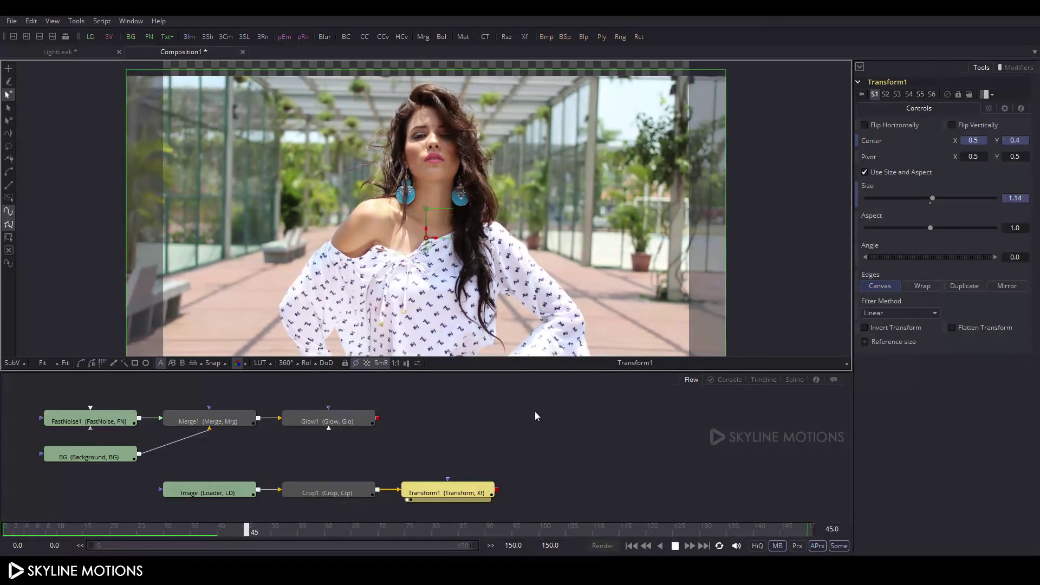
click(677, 545)
click(632, 547)
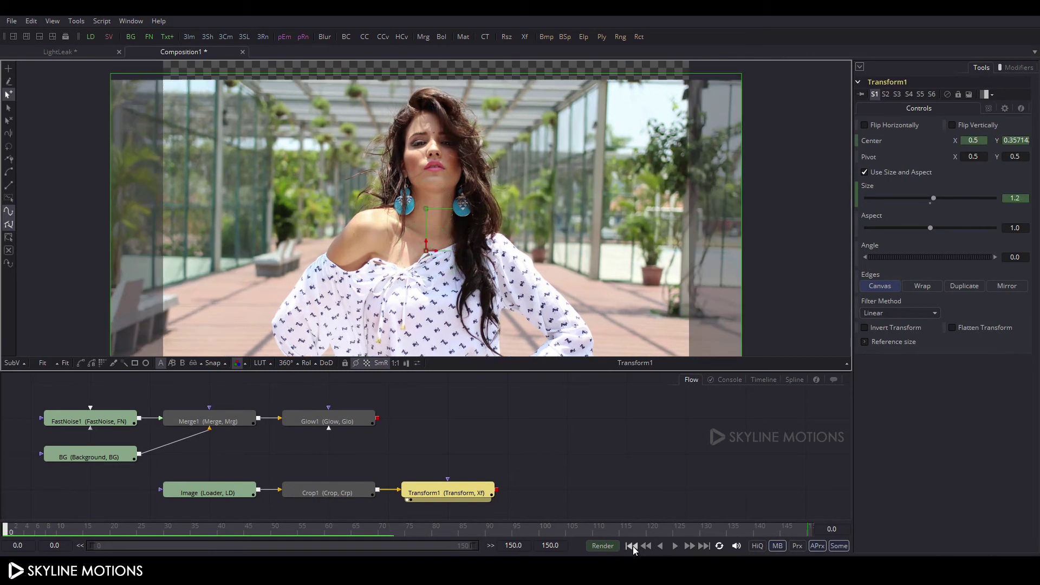
click(533, 467)
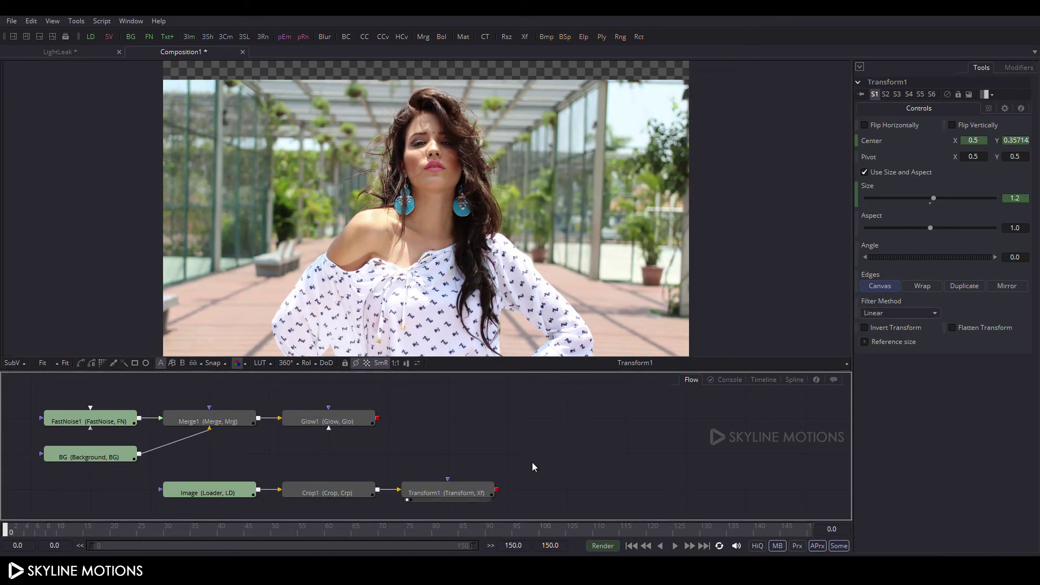
- Add Merge2 with Glow1 as foreground over Transform1, and view it
click(423, 37)
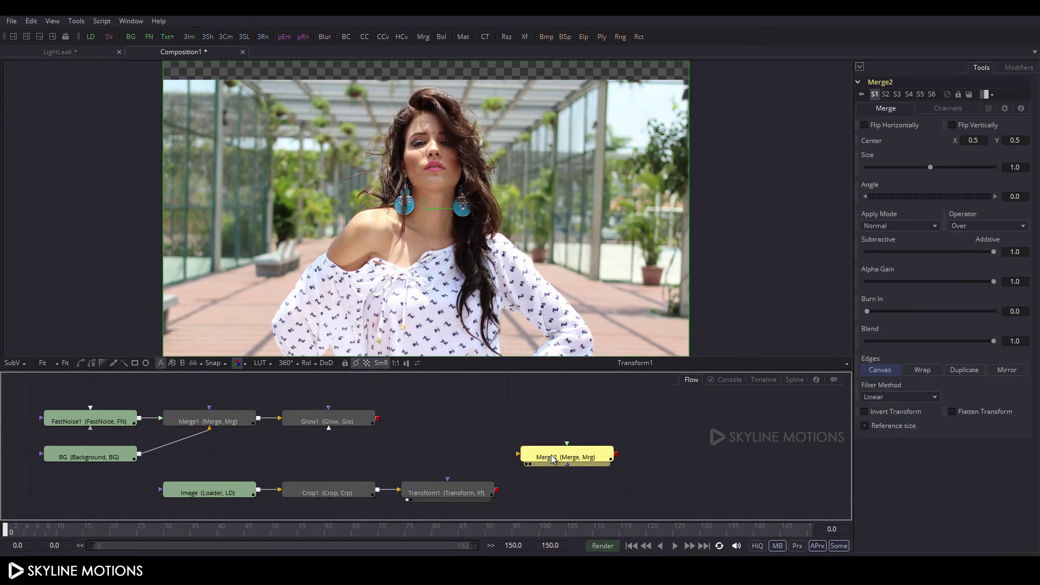
drag(574, 452, 430, 493)
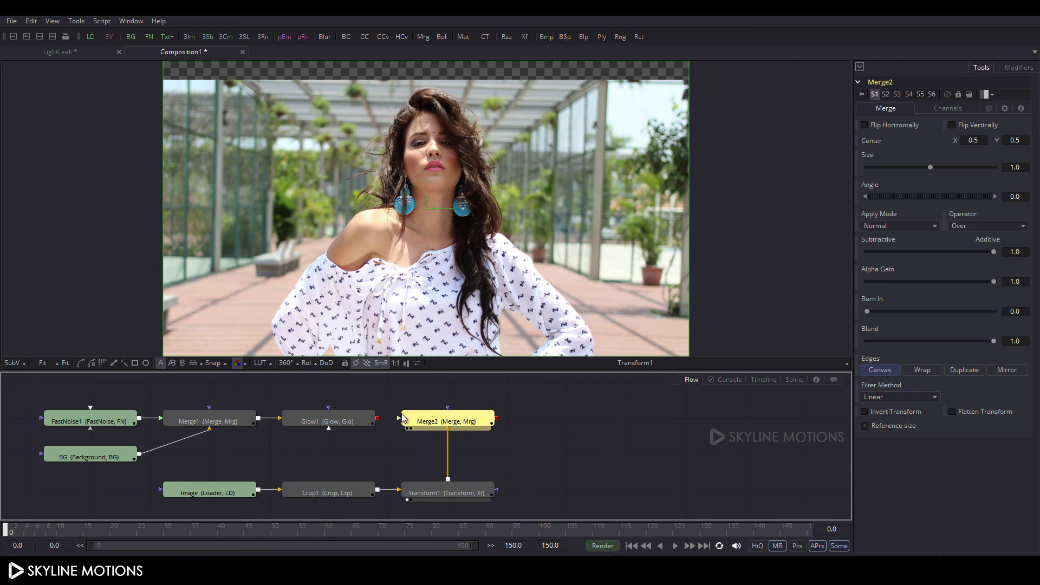
drag(377, 418, 458, 424)
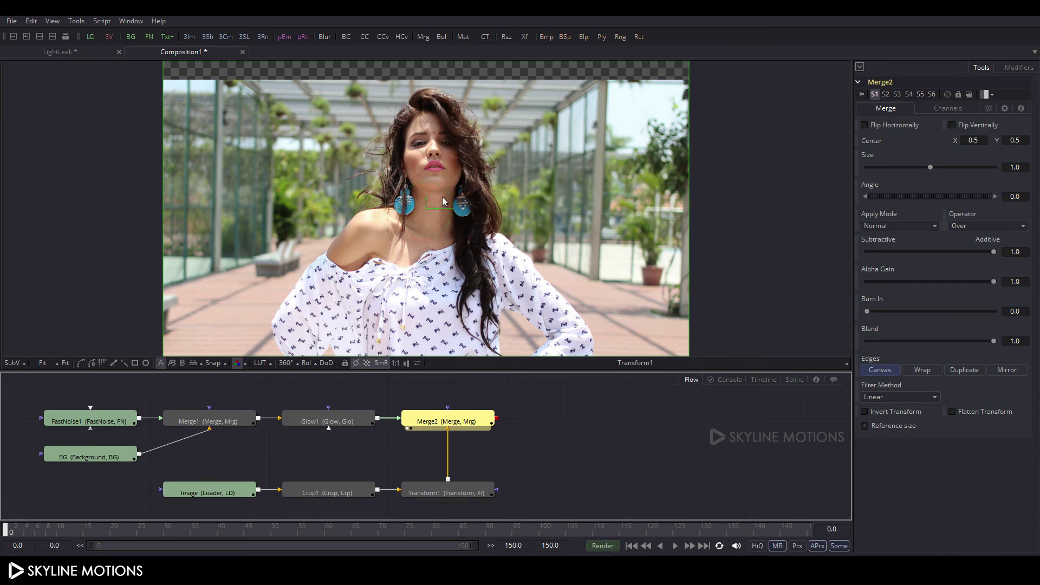
key(1)
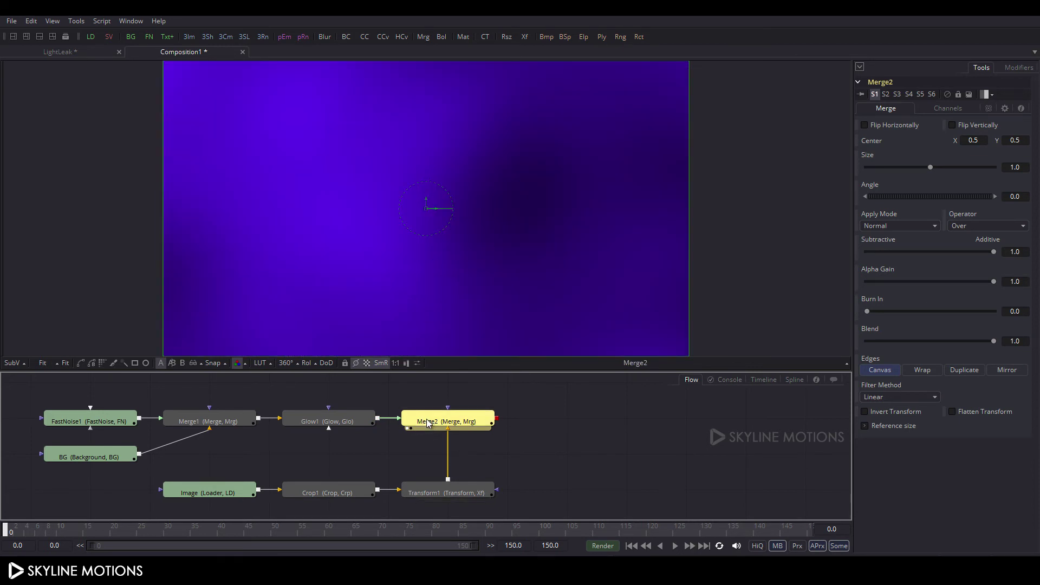
- Set Merge2's Apply Mode to Screen and Blend to 0.8, then preview the composite
click(899, 226)
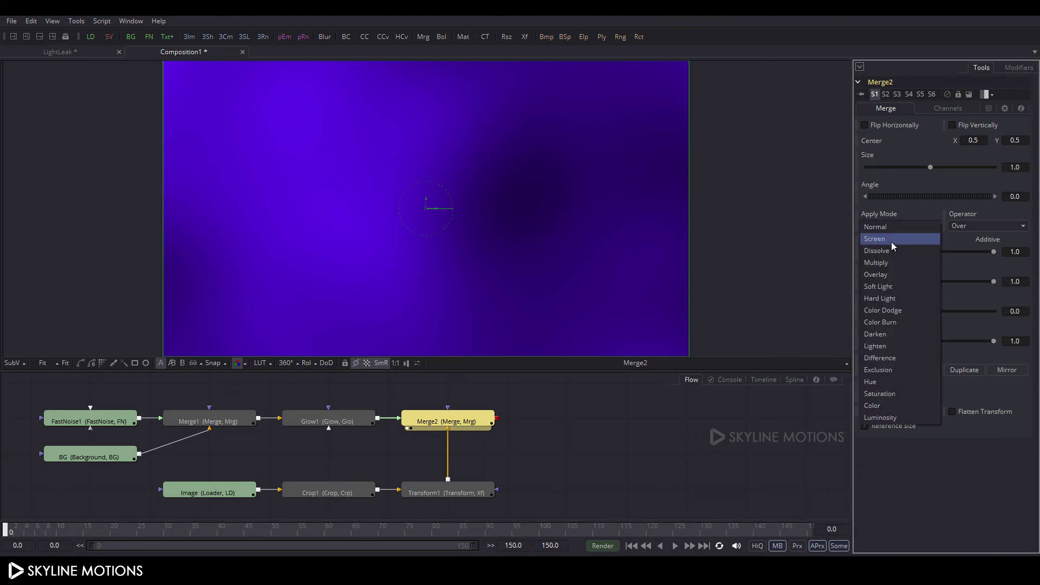
click(892, 240)
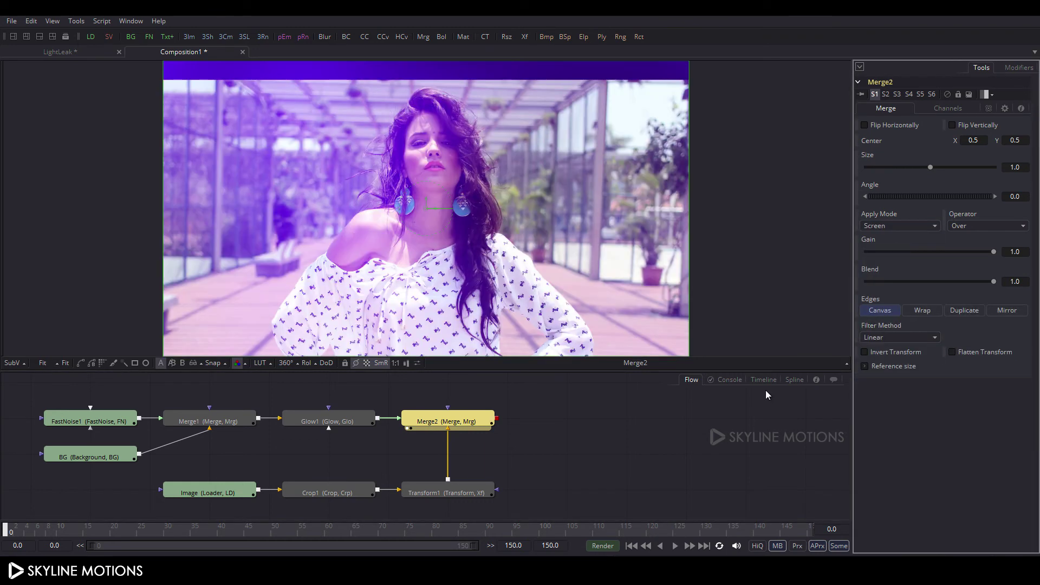
click(1015, 282)
text(0.8)
key(Tab)
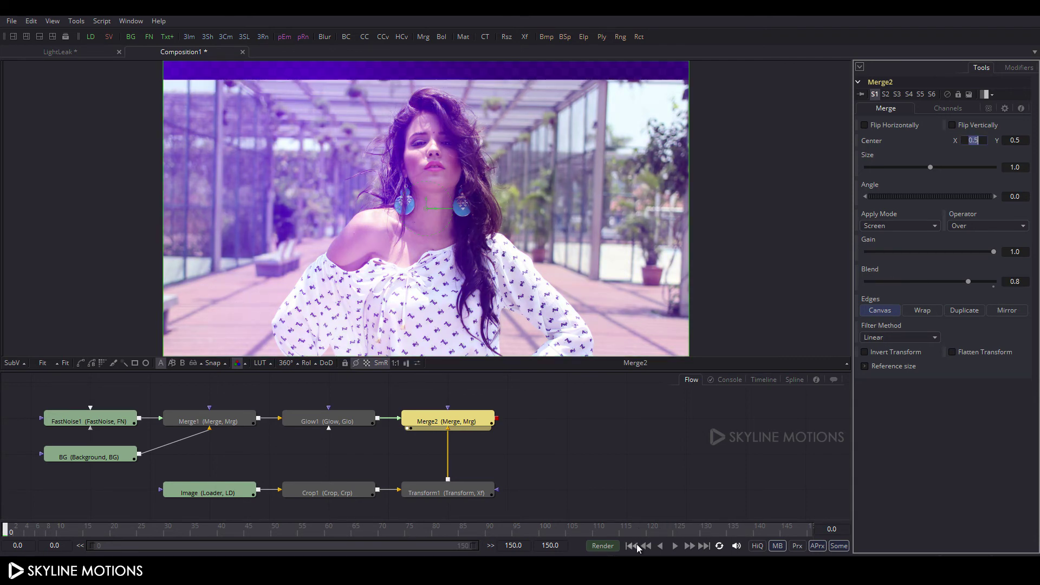
click(675, 545)
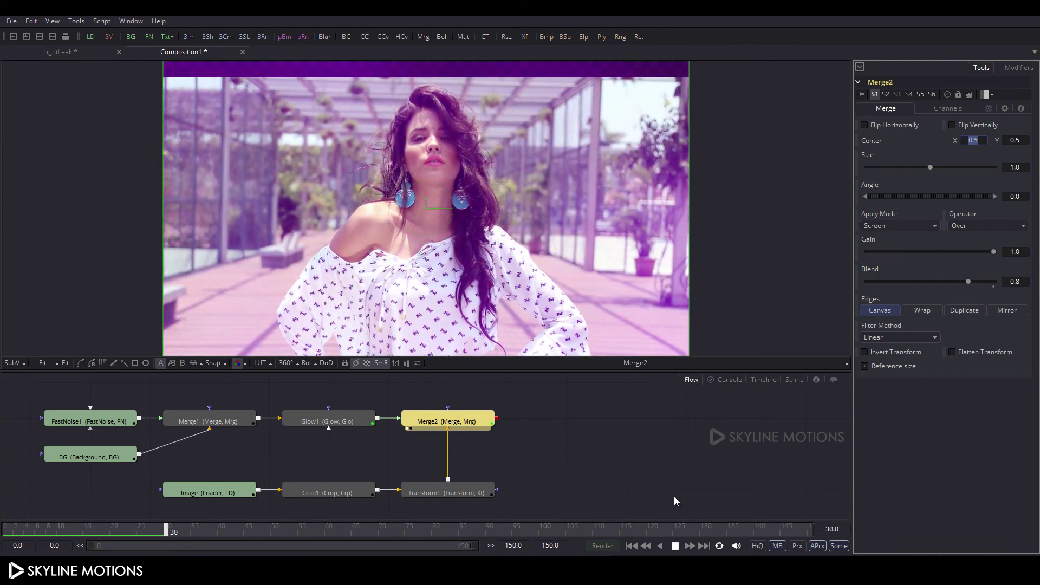
click(675, 545)
click(621, 480)
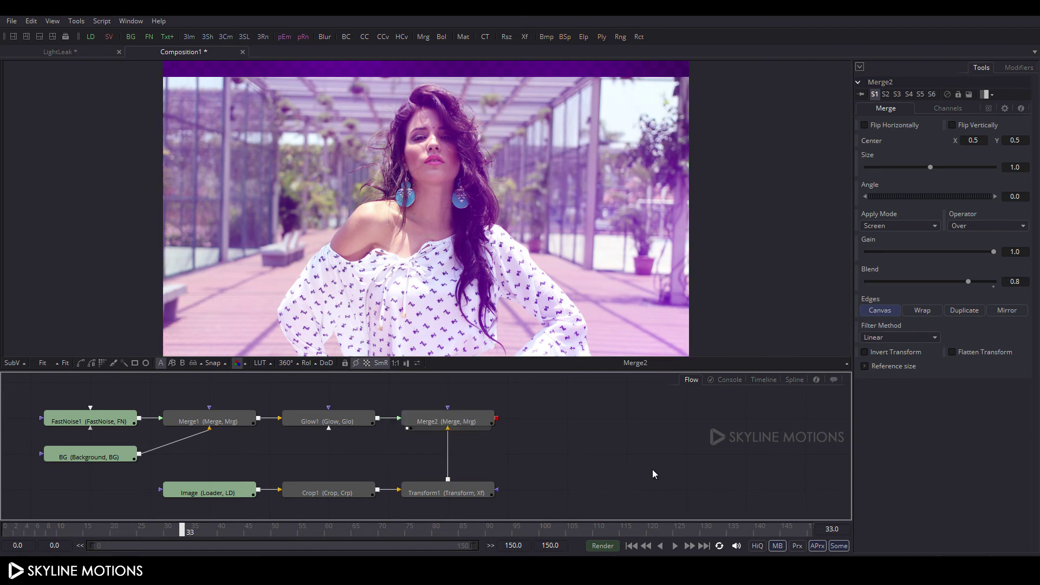
- Add a Background node beside Merge2 and rename it Black
click(130, 37)
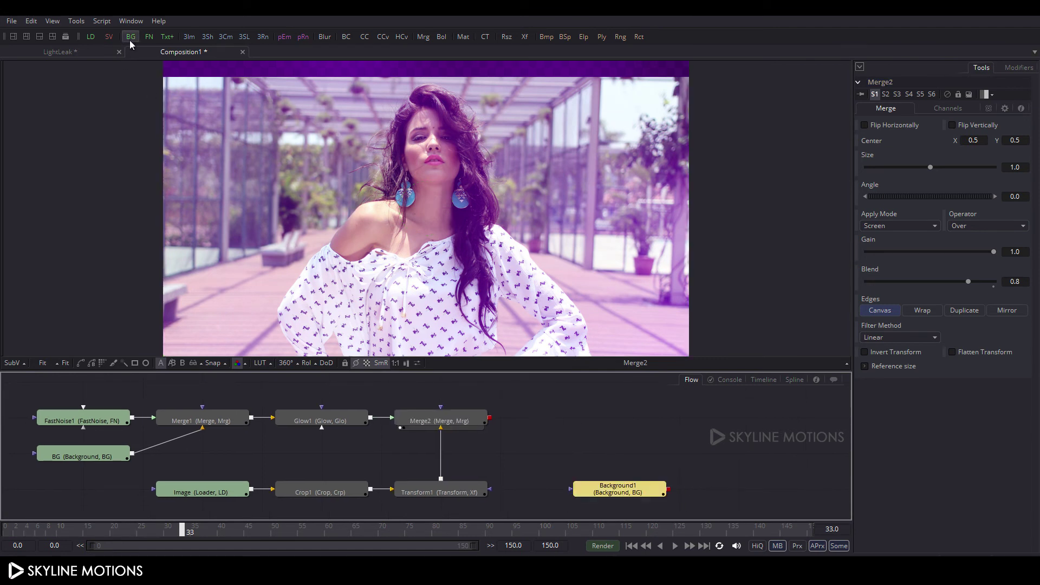
drag(616, 502, 555, 429)
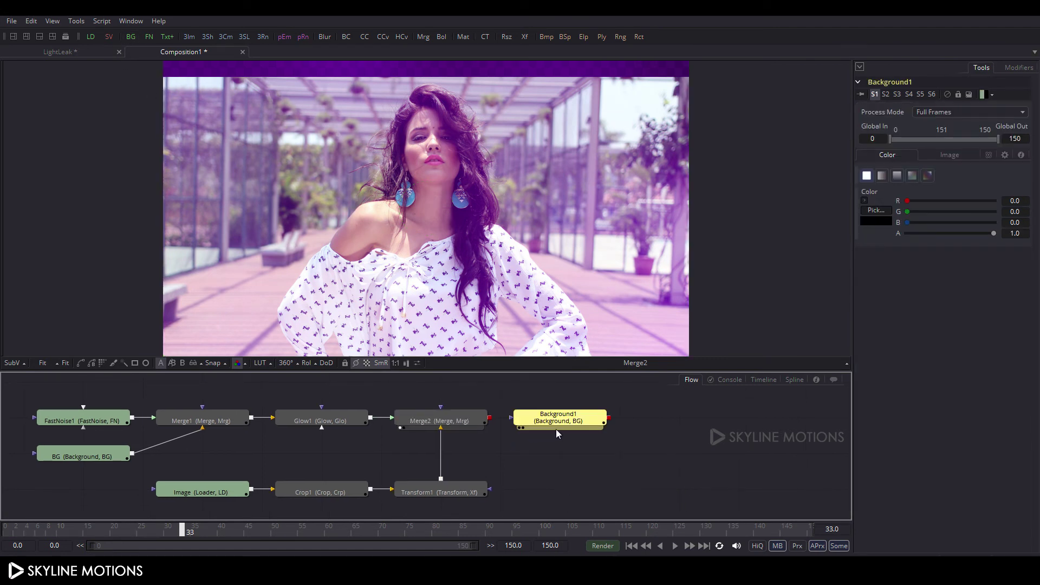
key(F2)
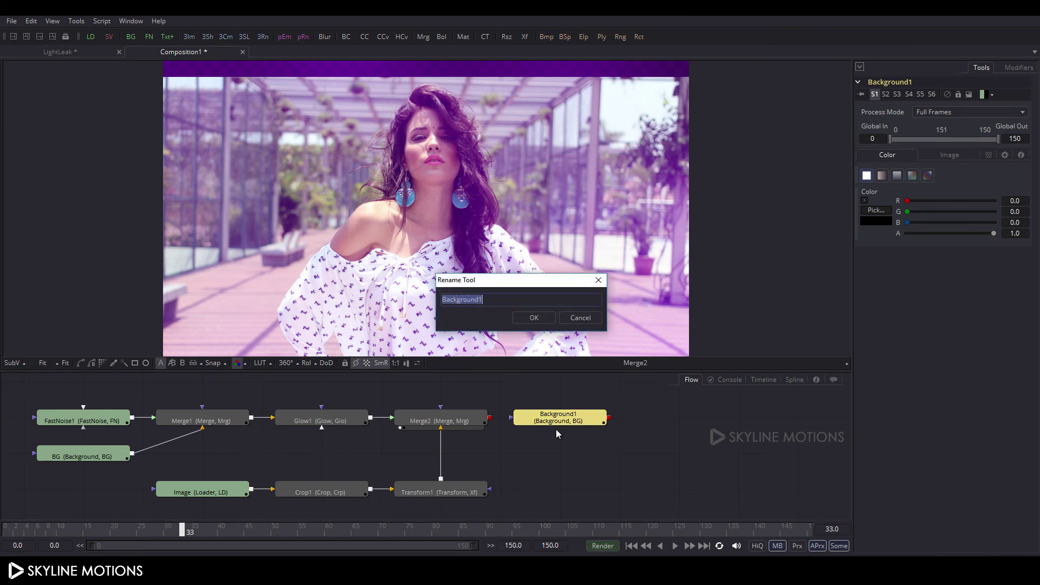
key(BackSpace)
text(Black)
key(Return)
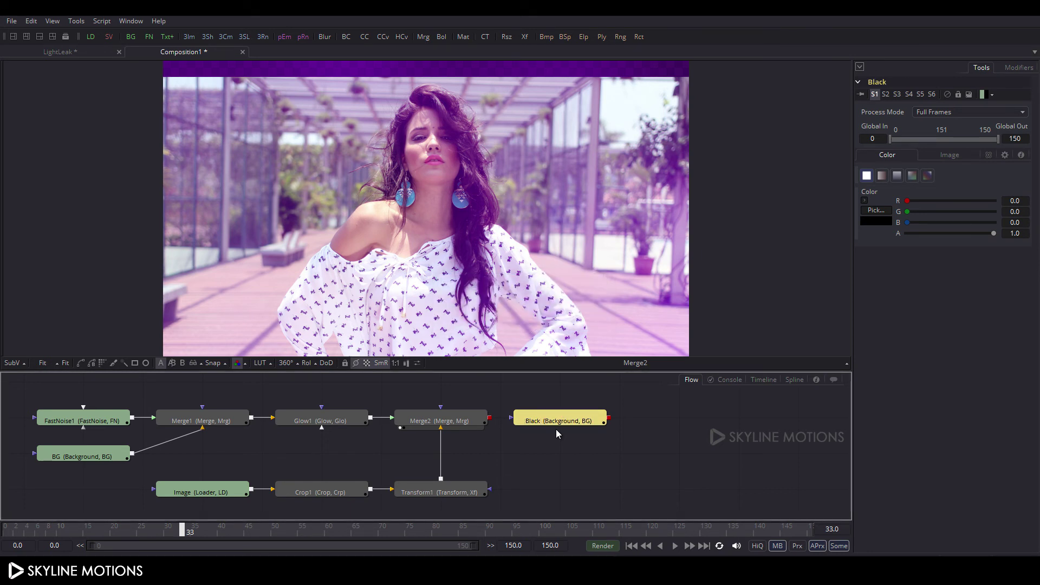
- Mask Black with a full-width, inverted Rectangle that leaves only thin top and bottom bars
click(136, 363)
drag(560, 236, 691, 234)
drag(616, 284, 625, 331)
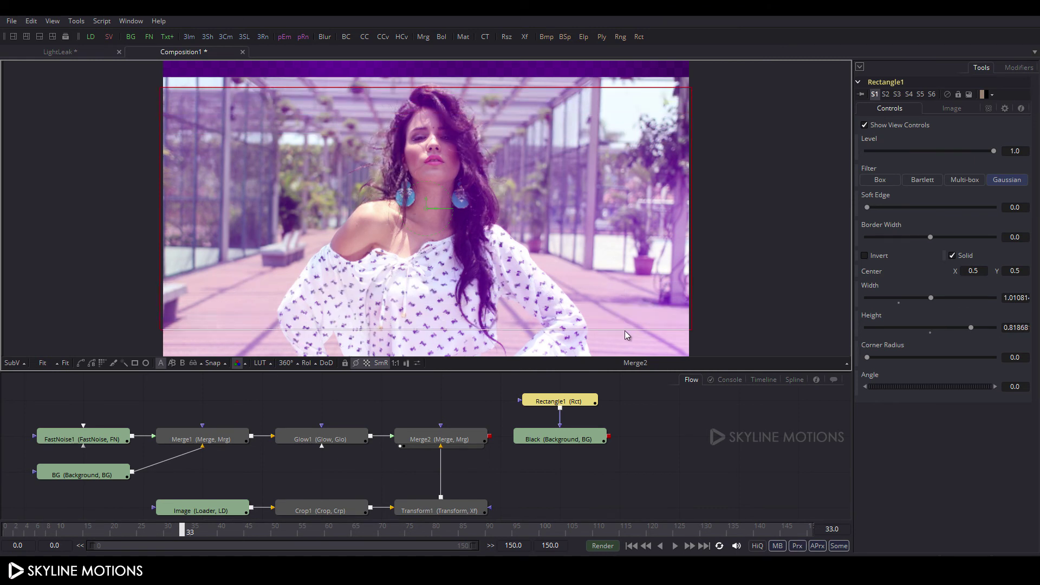
click(876, 259)
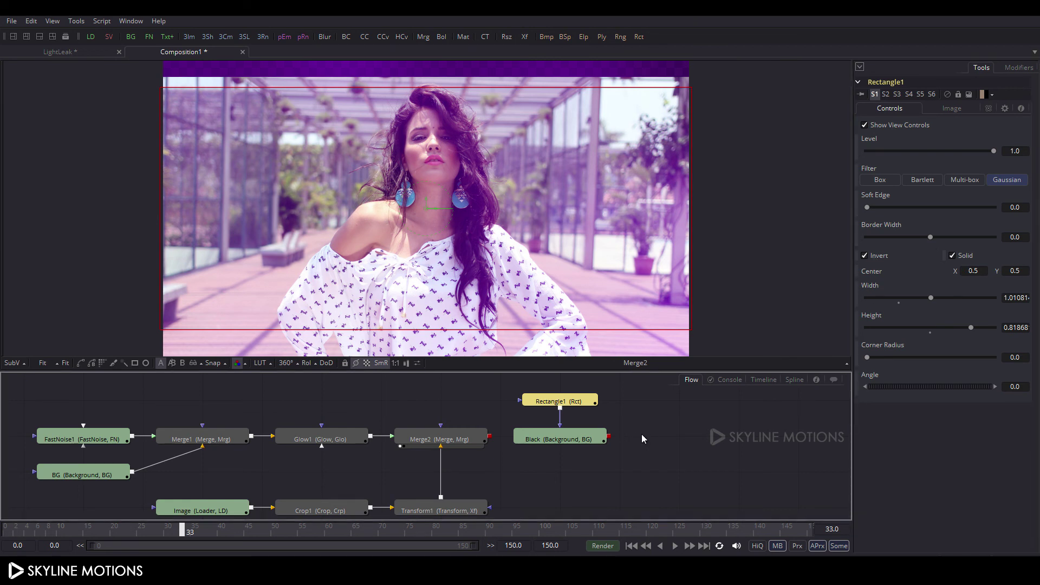
click(579, 442)
drag(581, 425, 580, 413)
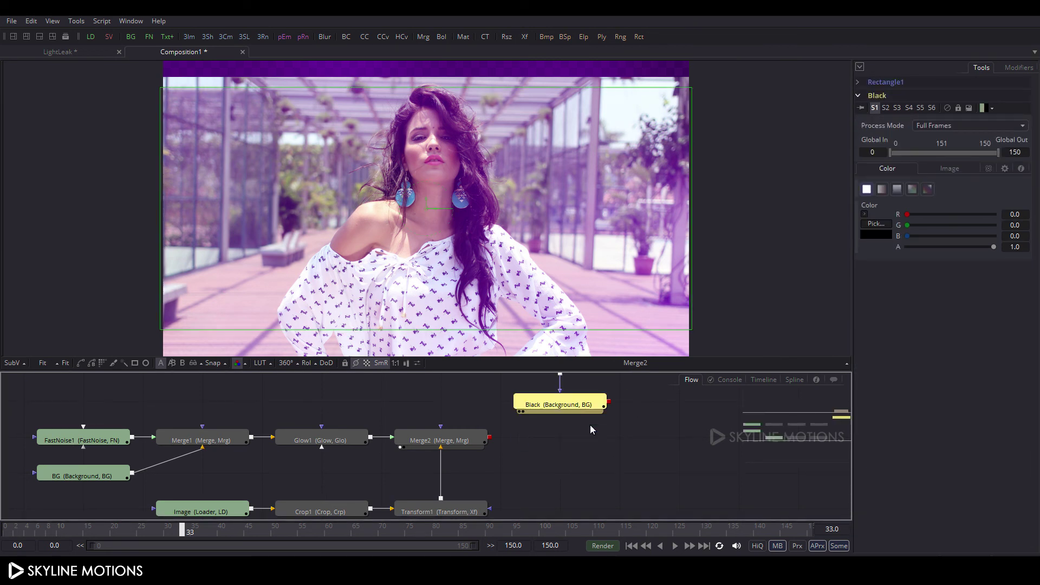
drag(638, 443, 525, 473)
- Add a Merge named Main, with Merge2 as background and Black as foreground, and view its output
click(425, 36)
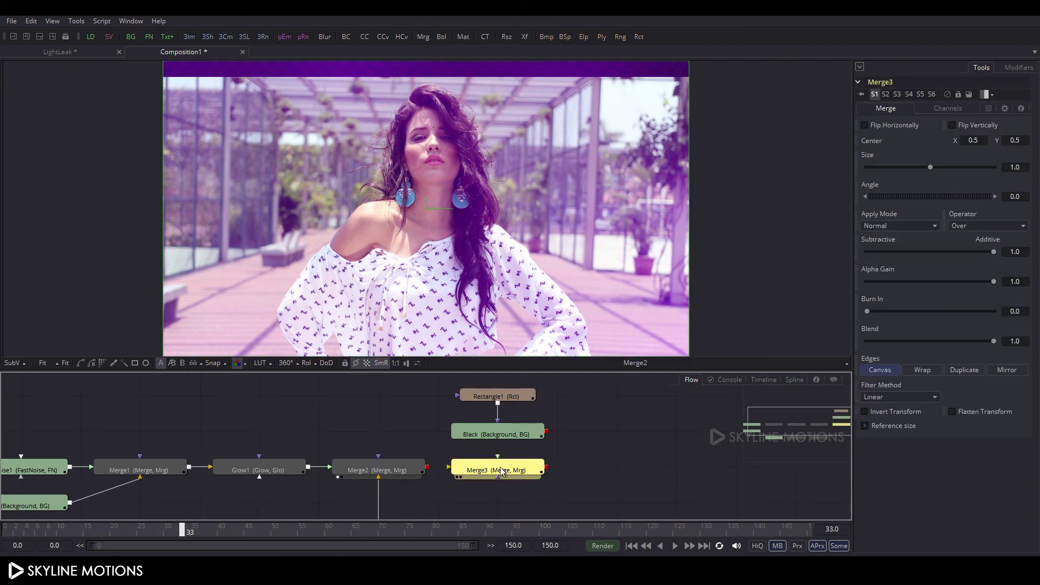
key(F2)
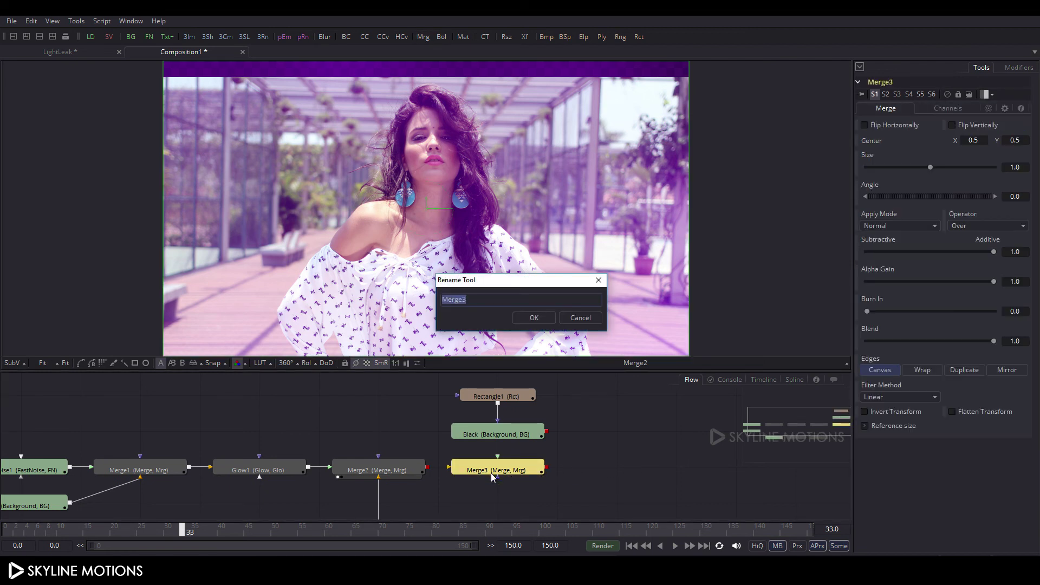
text(Ma)
key(Return)
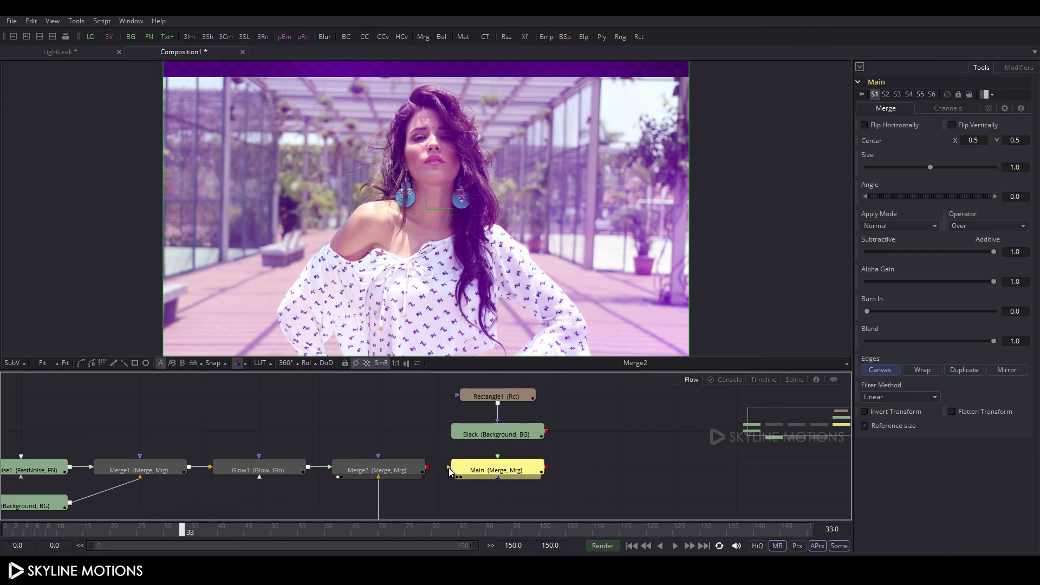
drag(448, 472, 427, 467)
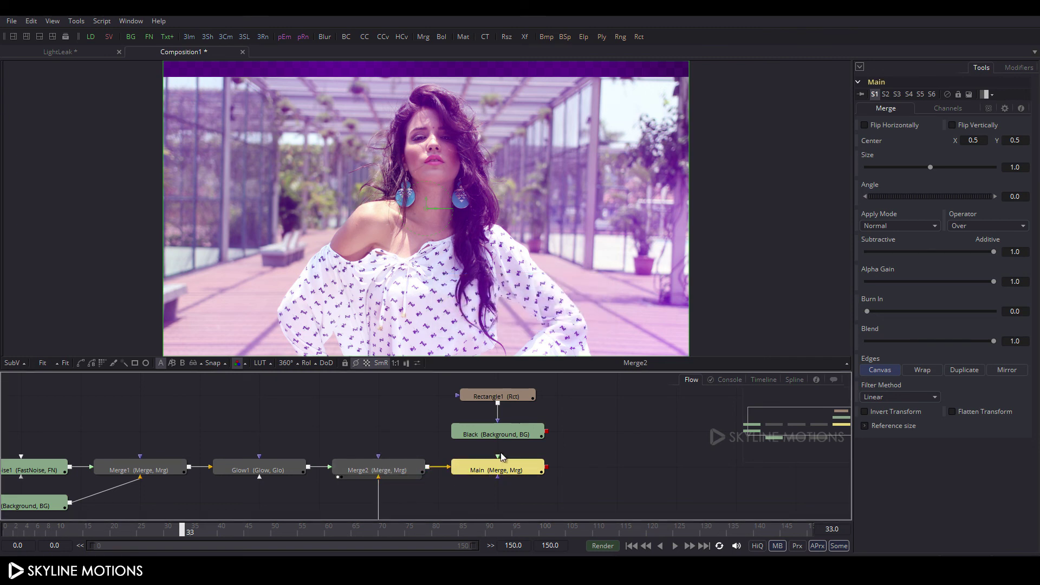
drag(498, 458, 491, 434)
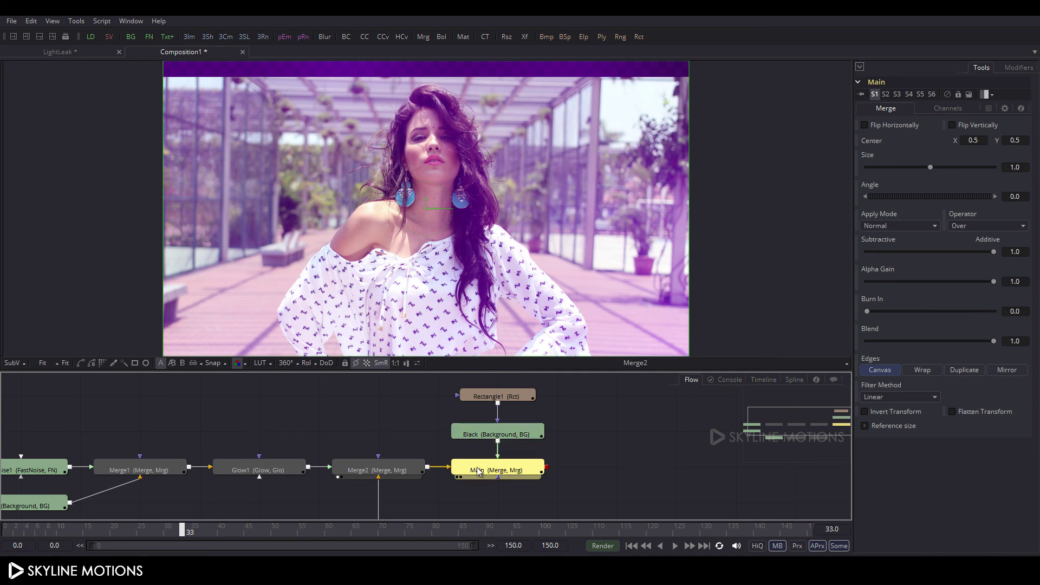
drag(480, 473, 487, 294)
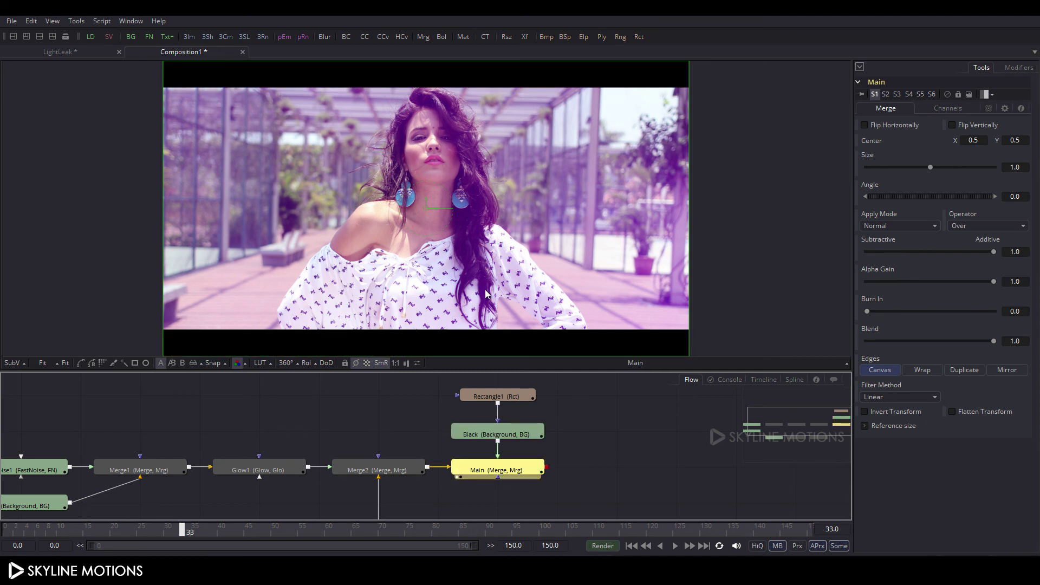
click(661, 470)
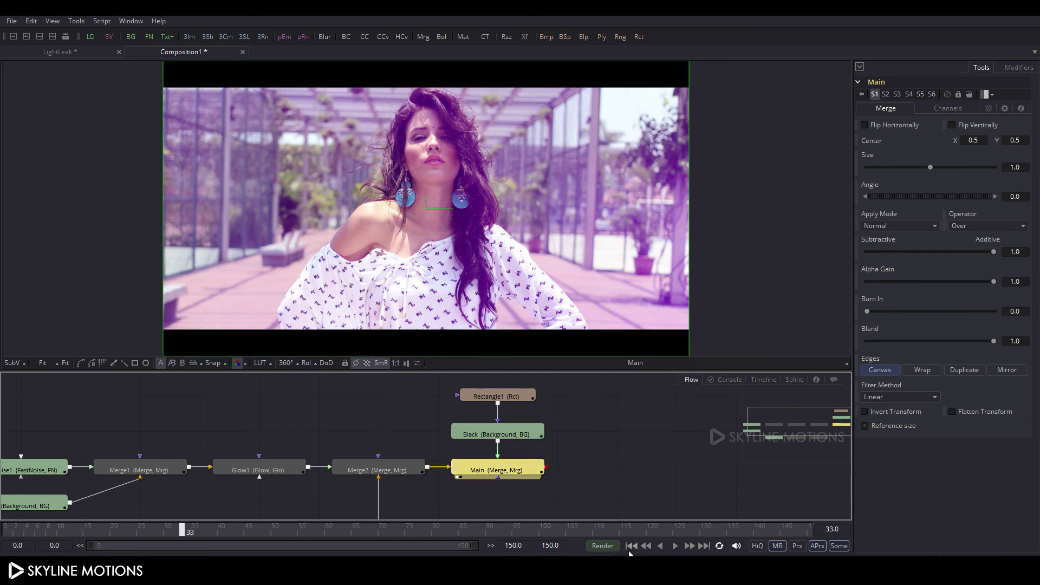